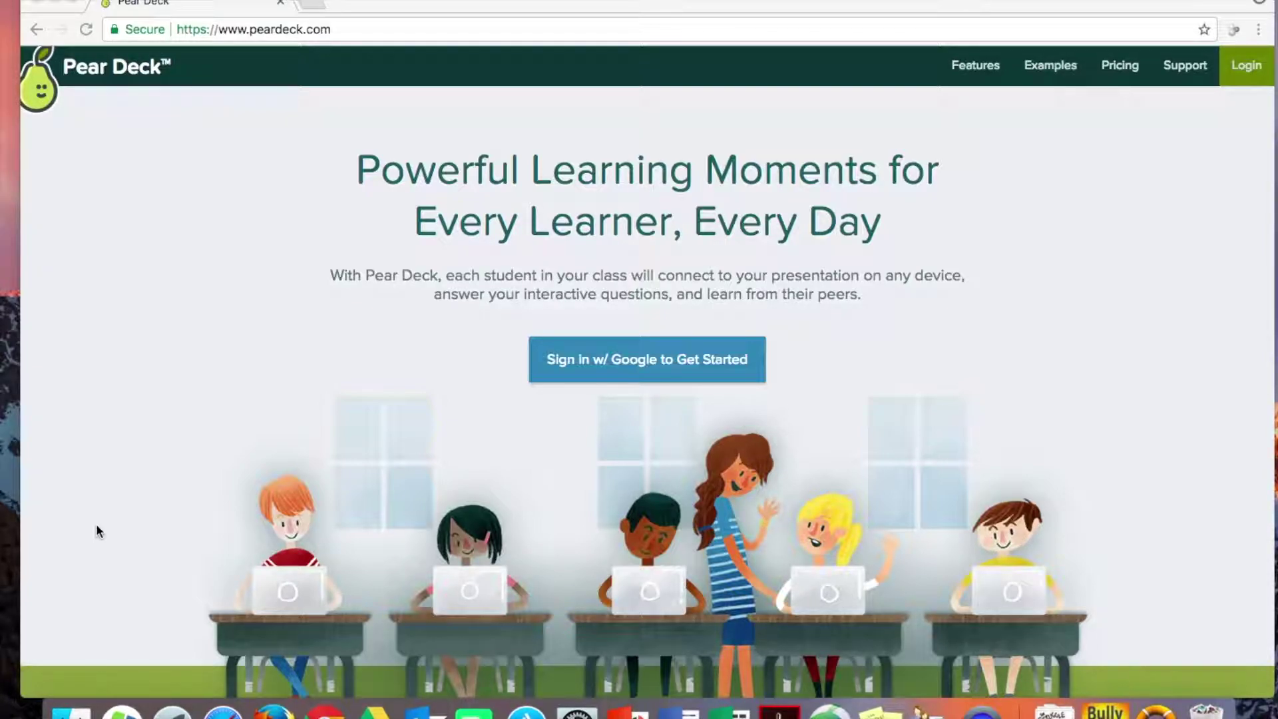
- Sign in to Pear Deck as a teacher using the school Google account
{"action": "left_click", "coordinate": [624, 367]}
{"action": "left_click", "coordinate": [624, 362]}
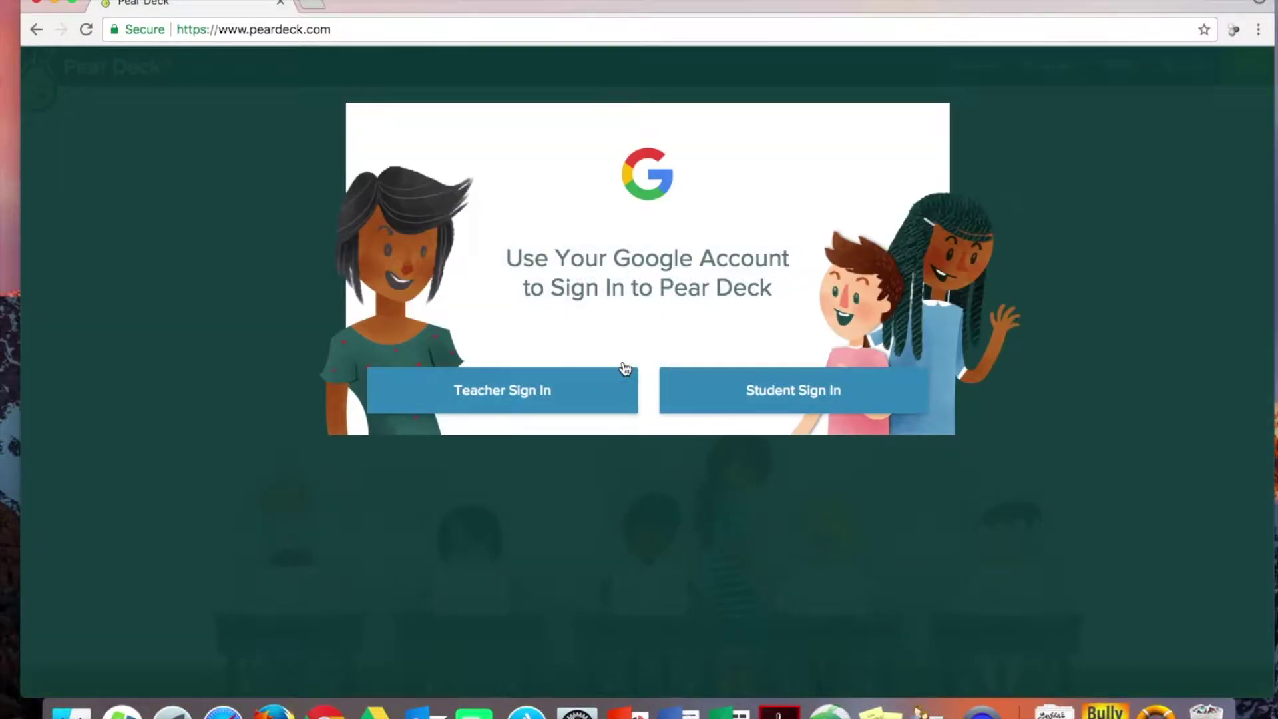
{"action": "left_click", "coordinate": [518, 398]}
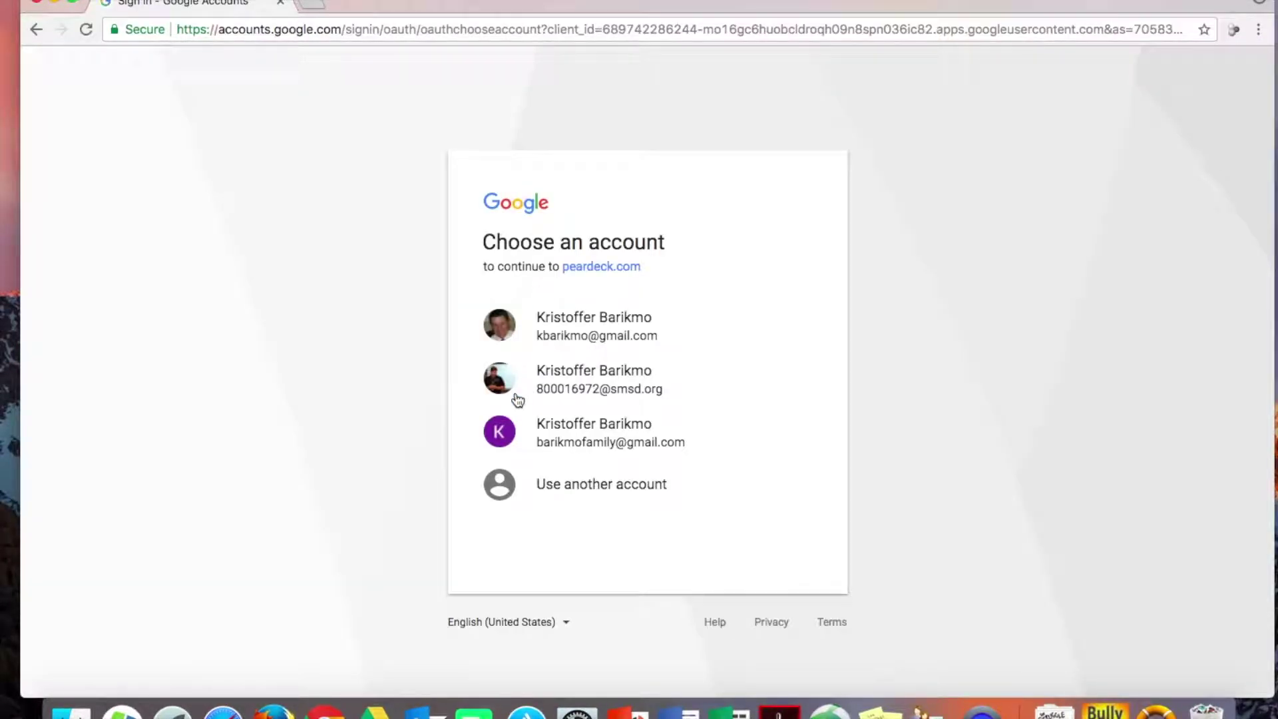
{"action": "left_click", "coordinate": [577, 377]}
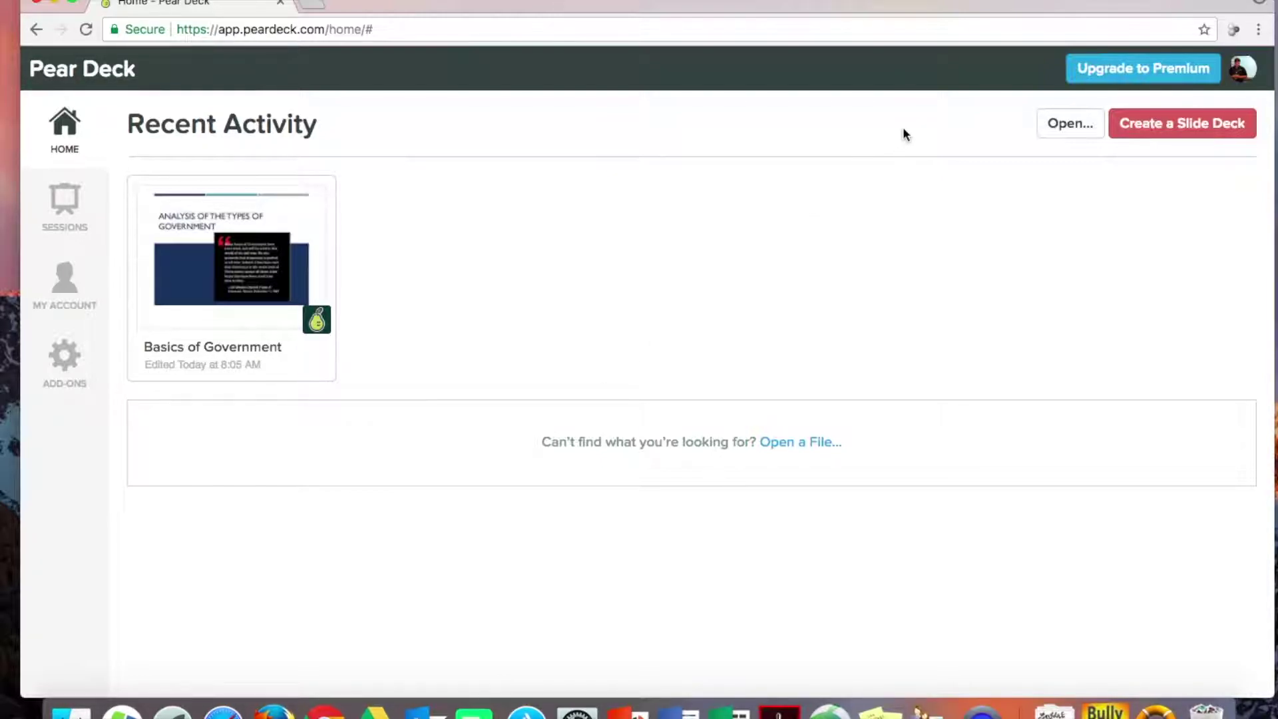
- Review the features offered by the Premium upgrade and decline the offer
{"action": "left_click", "coordinate": [1146, 72]}
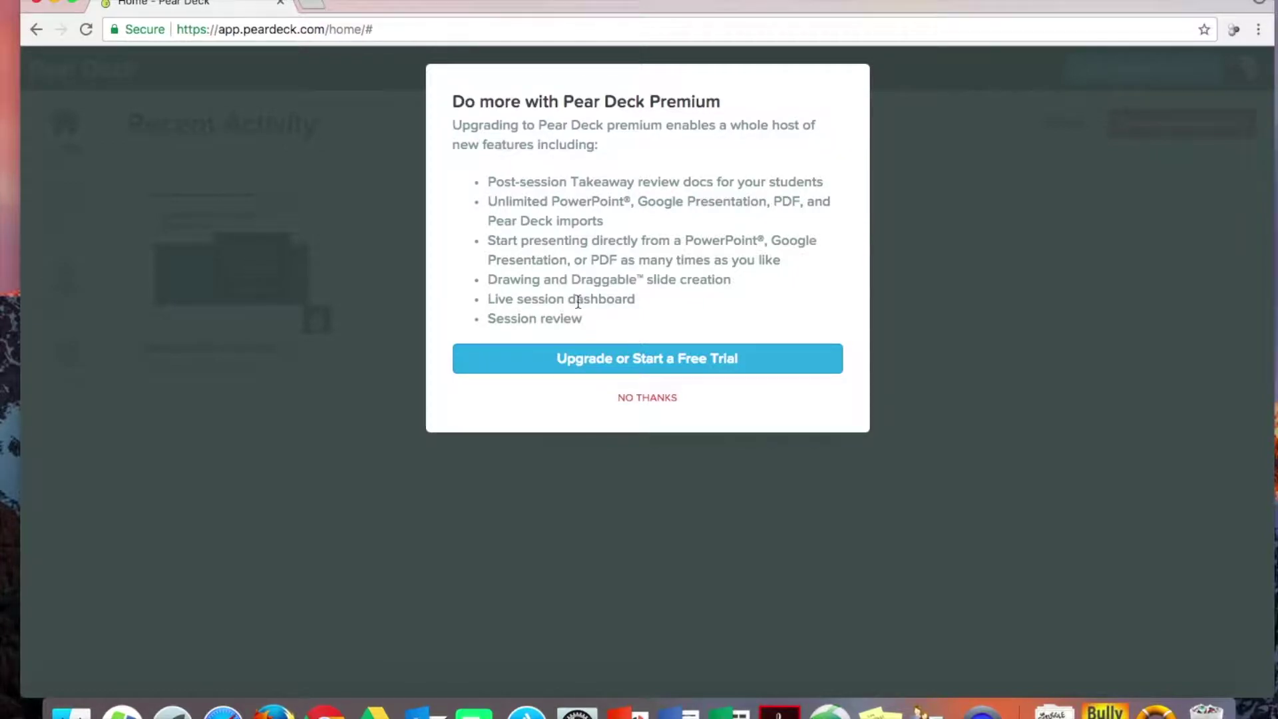
{"action": "left_click", "coordinate": [648, 400]}
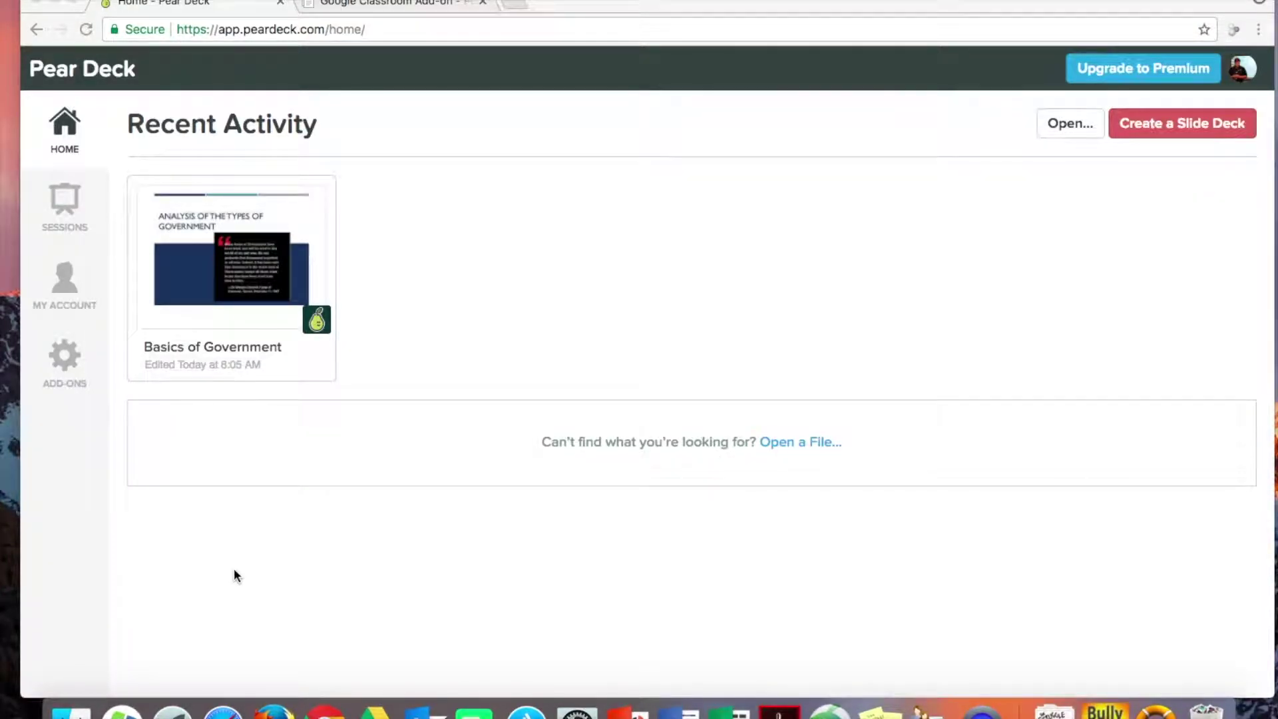
- Create a new slide deck and check which slide types can be added to it
{"action": "left_click", "coordinate": [1156, 128]}
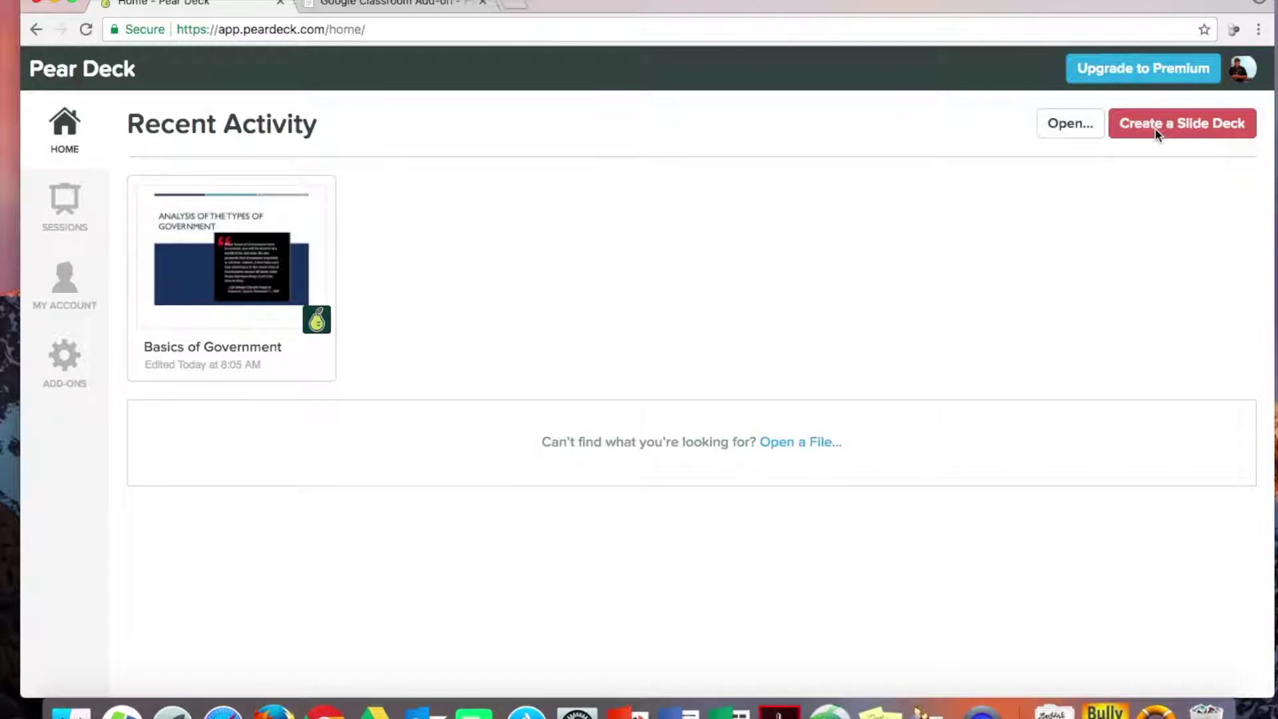
{"action": "left_click", "coordinate": [1155, 127]}
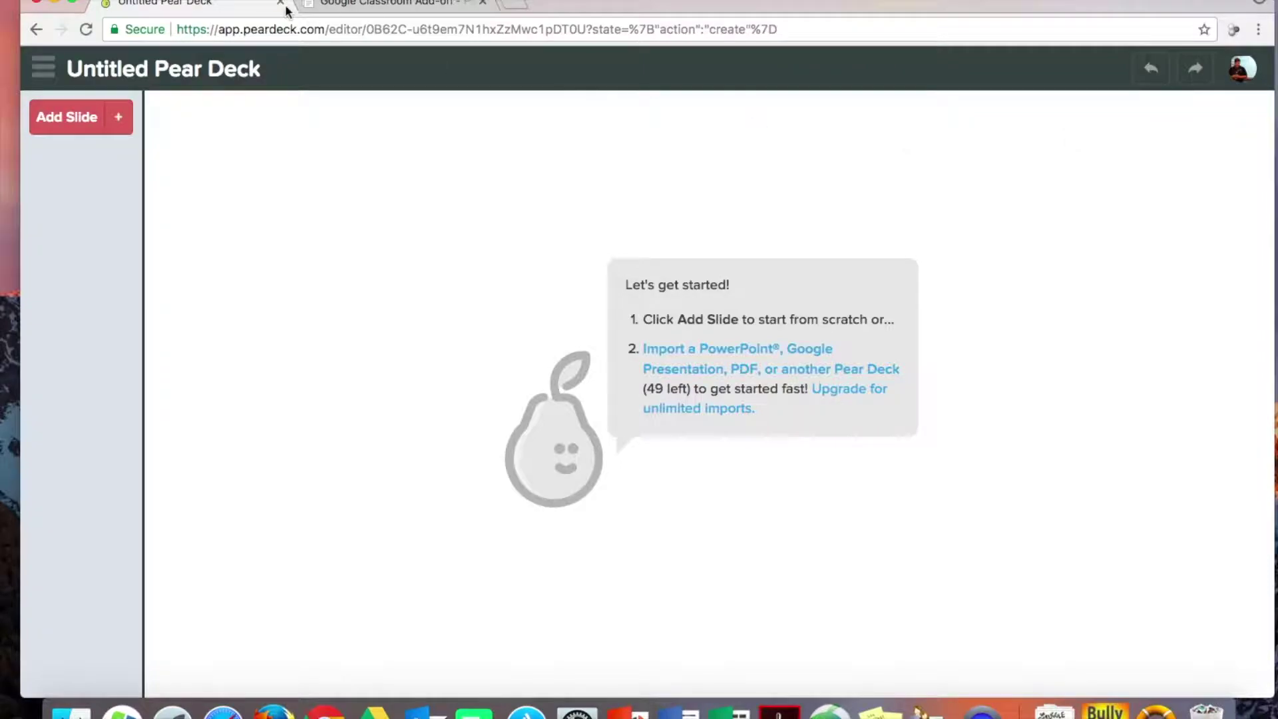
{"action": "left_click", "coordinate": [119, 125]}
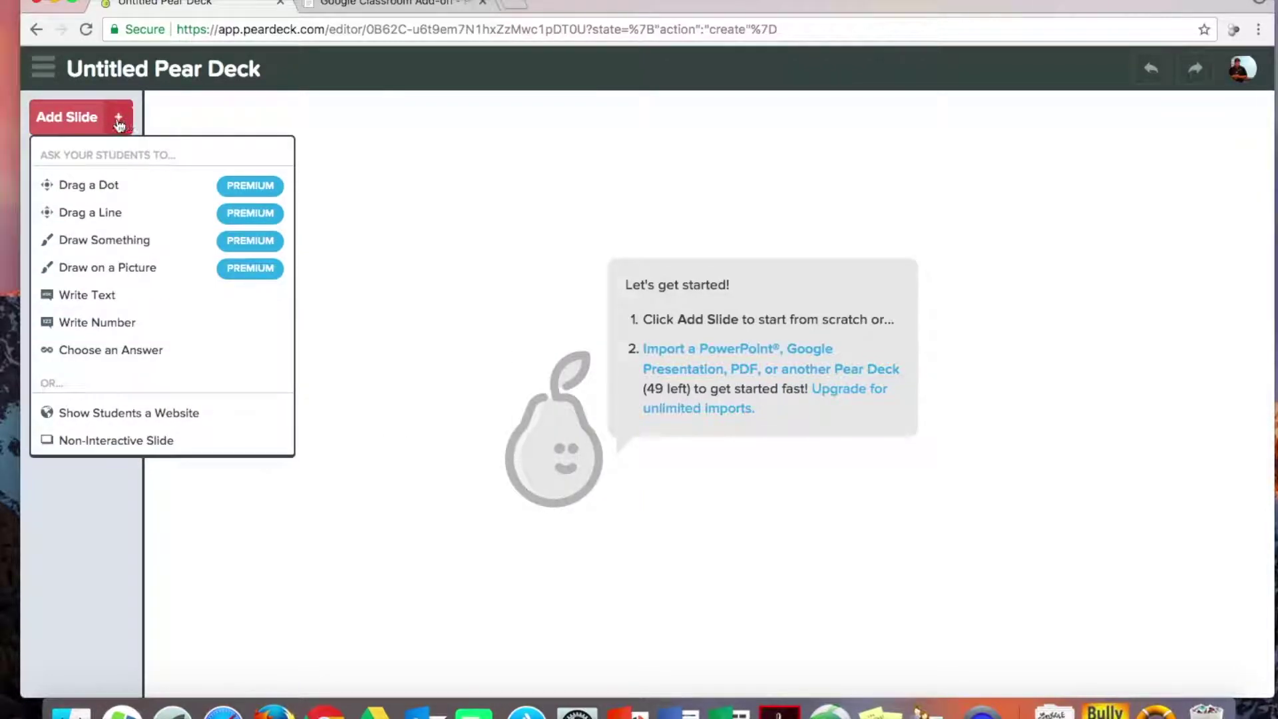
{"action": "left_click", "coordinate": [438, 194]}
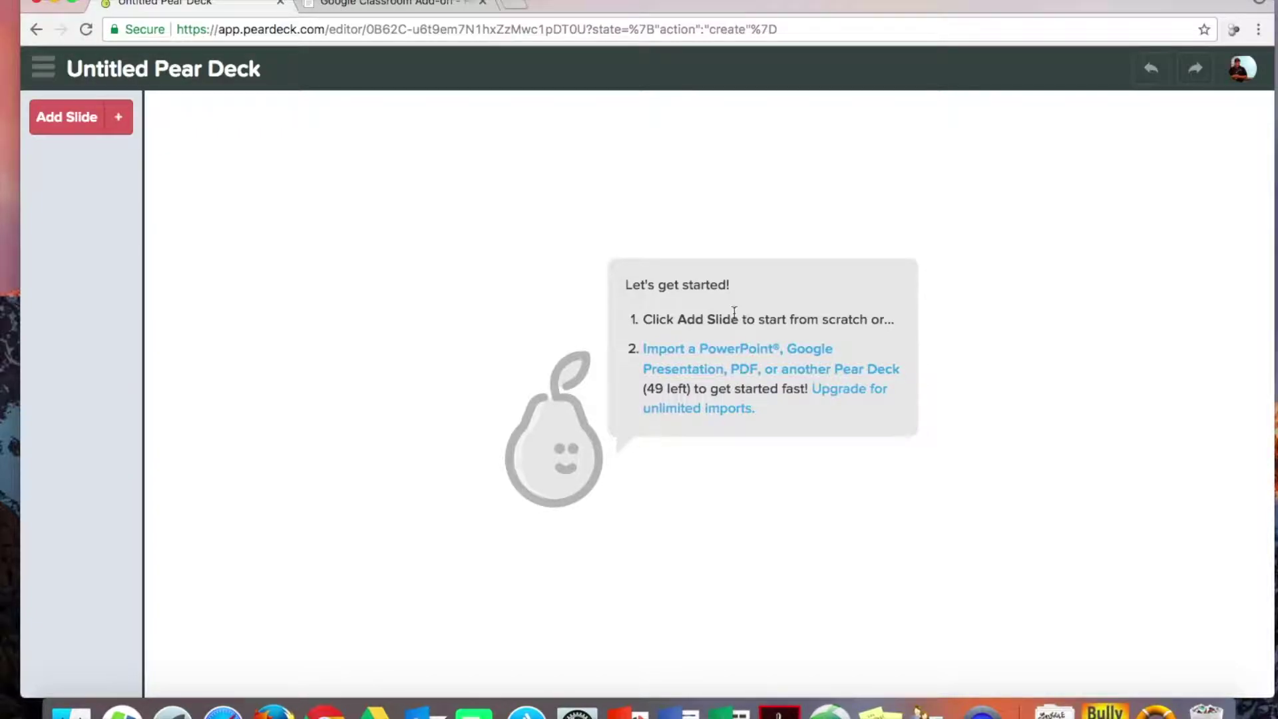
- Import the "Analysis of the Types..." PowerPoint presentation from Google Drive into the new deck
{"action": "left_click", "coordinate": [712, 356]}
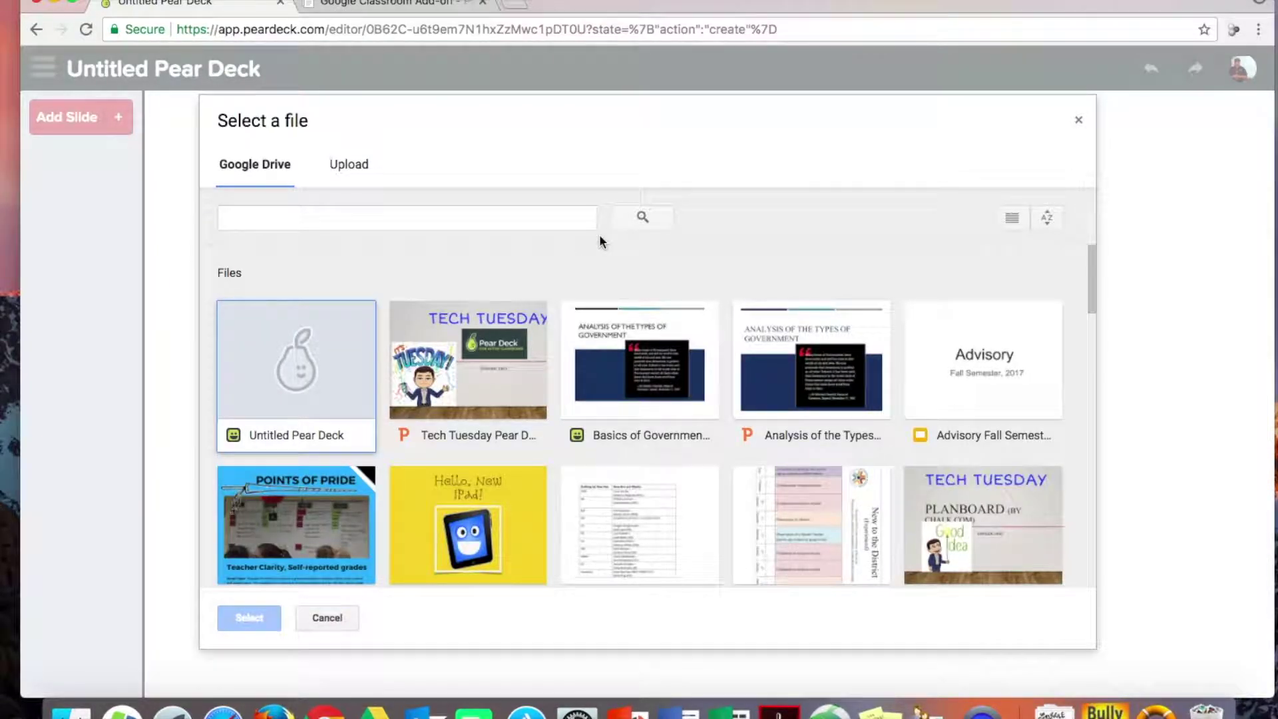
{"action": "left_click", "coordinate": [781, 372]}
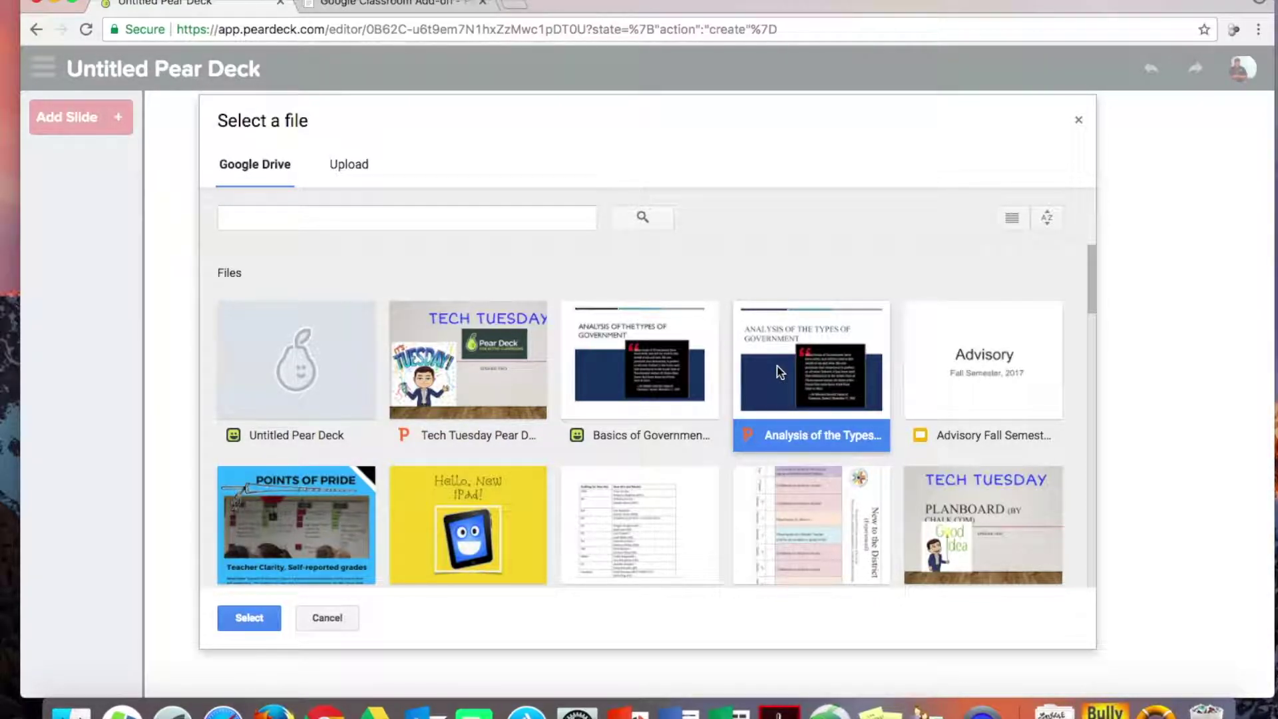
{"action": "left_click", "coordinate": [257, 622]}
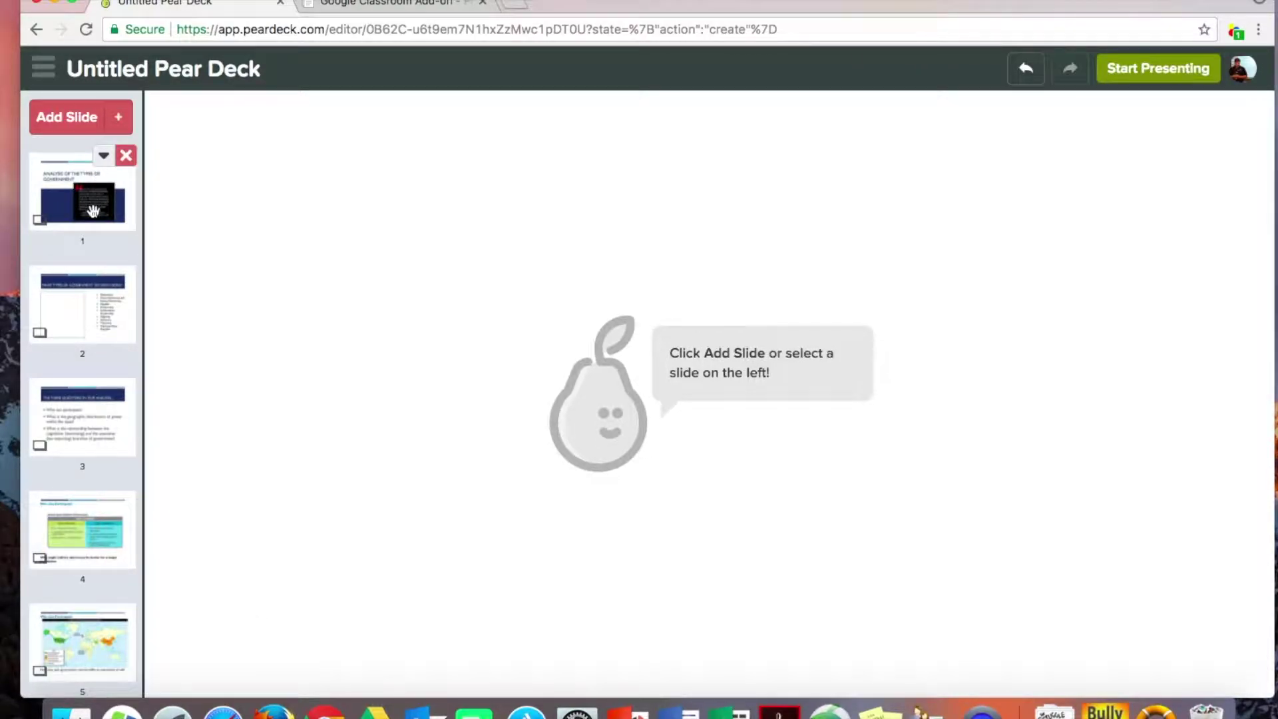
- Look through the imported slides and examine the response types available for slide 1
{"action": "mouse_move", "coordinate": [86, 353]}
{"action": "scroll", "coordinate": [91, 471], "scroll_direction": "down", "scroll_amount": 10}
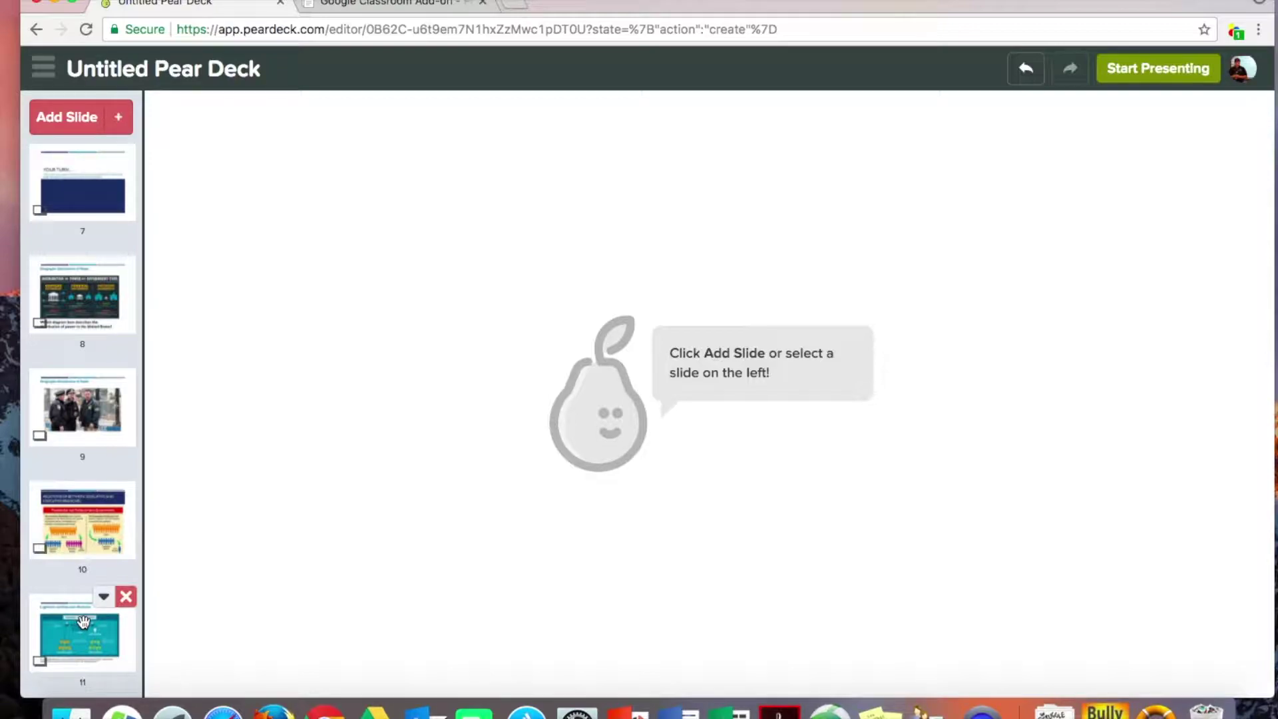
{"action": "mouse_move", "coordinate": [79, 413]}
{"action": "scroll", "coordinate": [80, 413], "scroll_direction": "up", "scroll_amount": 10}
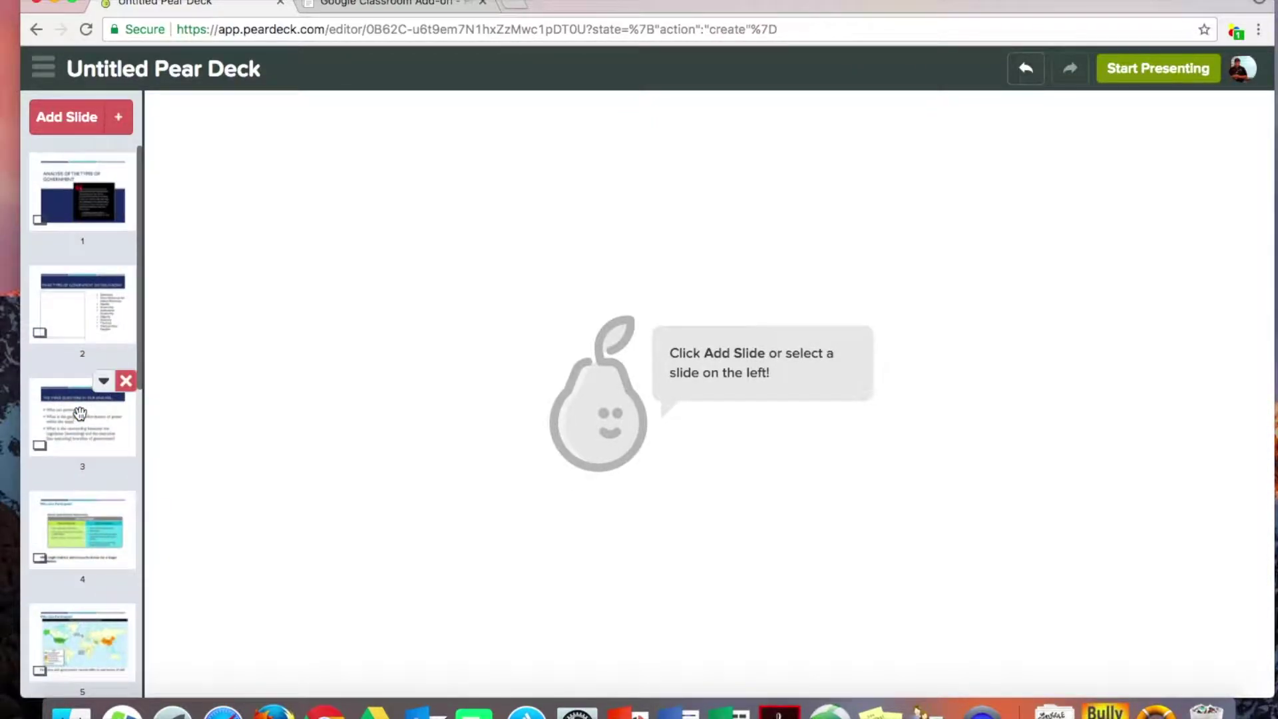
{"action": "left_click", "coordinate": [70, 199]}
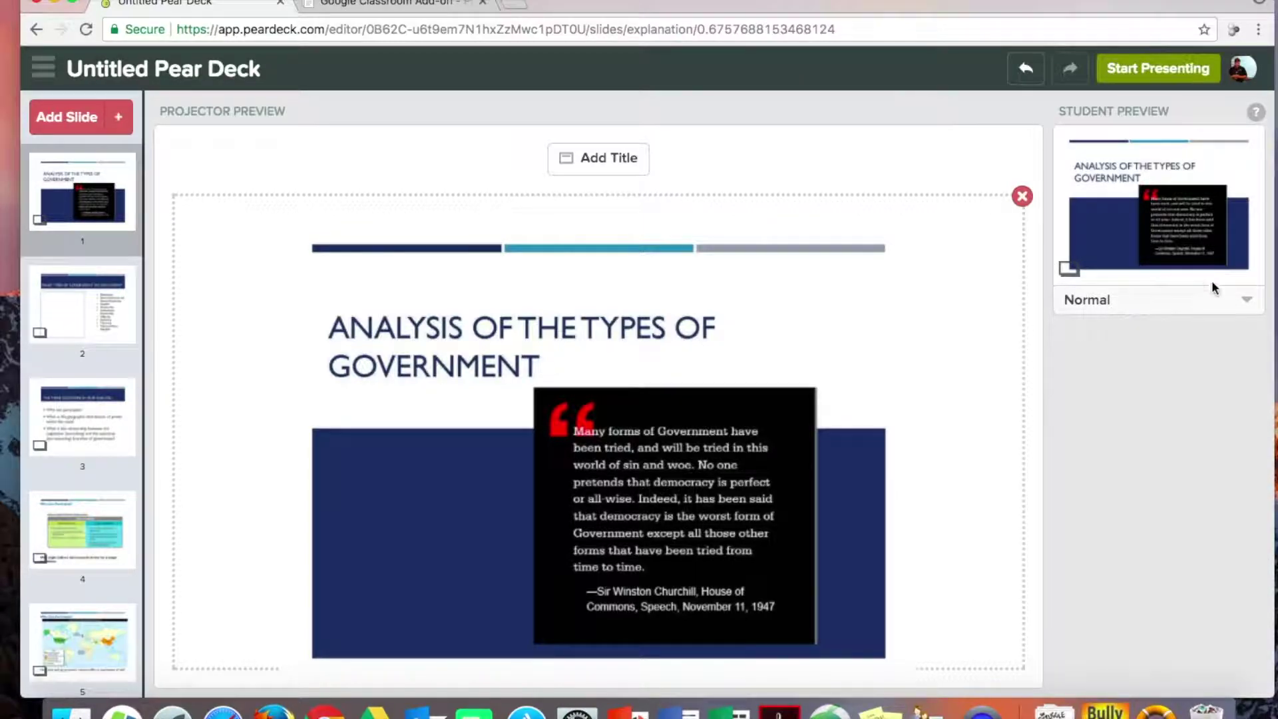
{"action": "left_click", "coordinate": [1249, 304]}
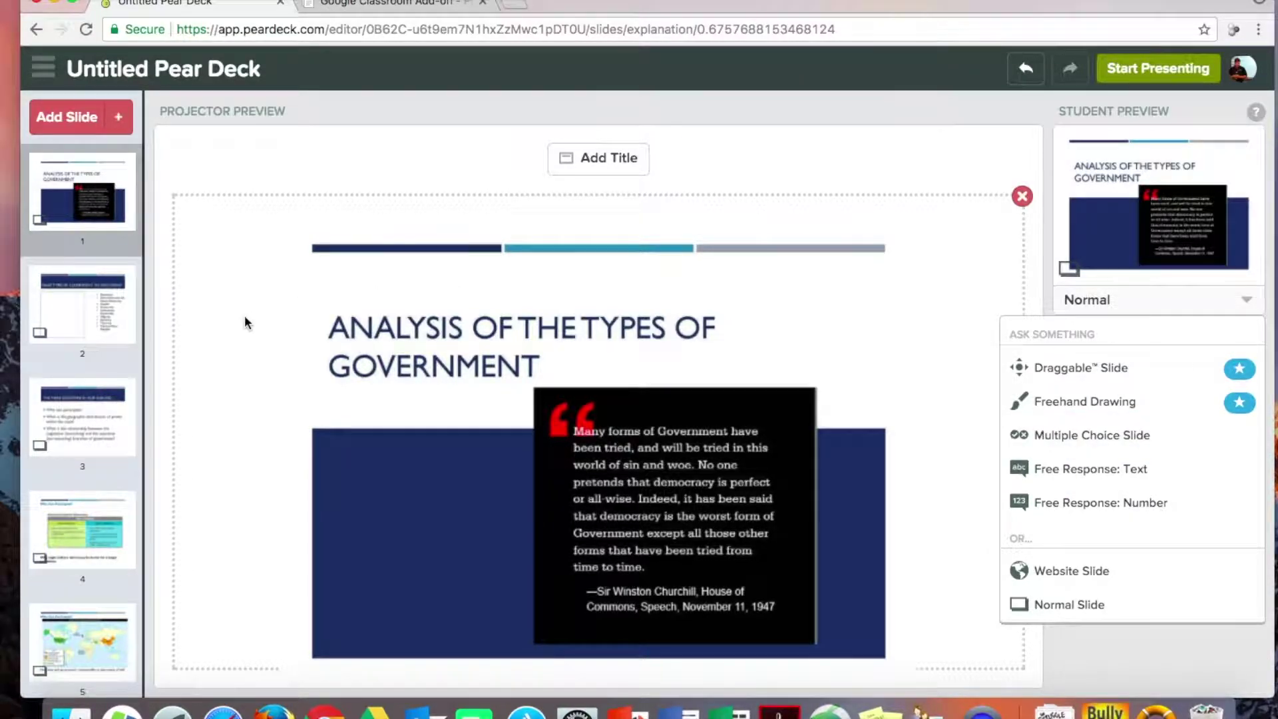
- Preview slides 2 and 3 to find where an interactive question fits
{"action": "left_click", "coordinate": [88, 306]}
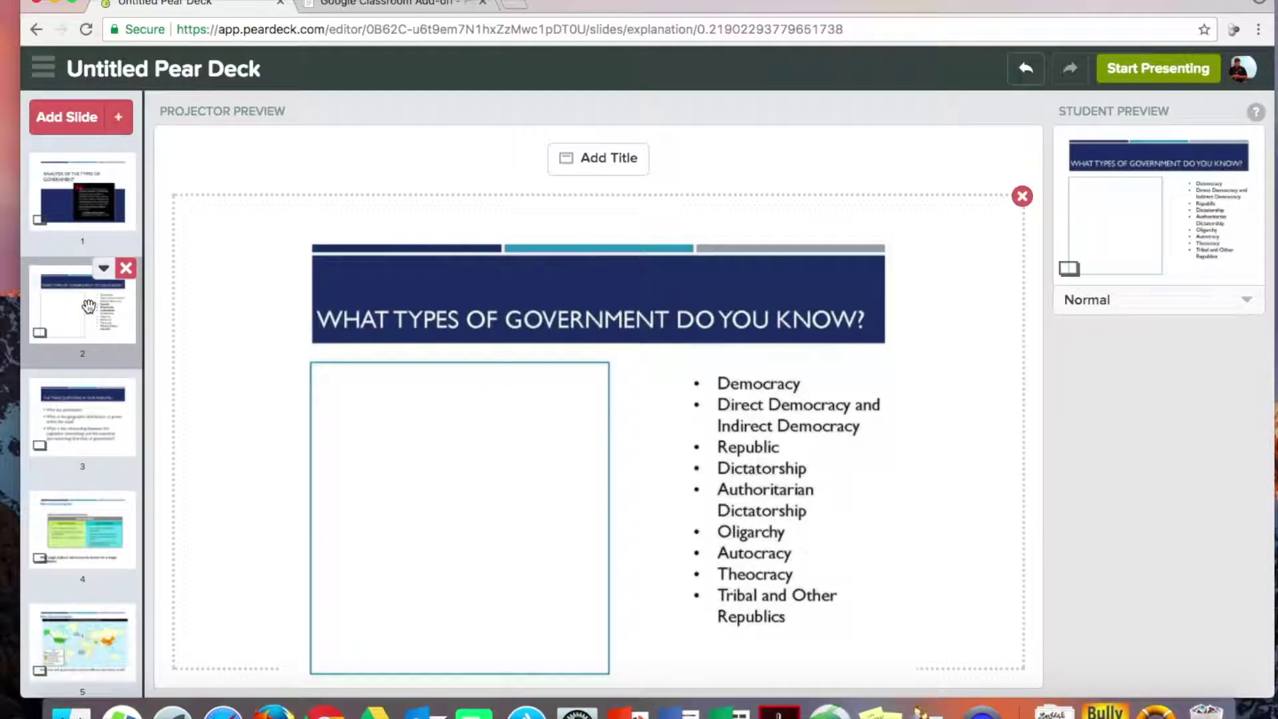
{"action": "scroll", "coordinate": [89, 306], "scroll_direction": "down", "scroll_amount": 1}
{"action": "left_click", "coordinate": [102, 363]}
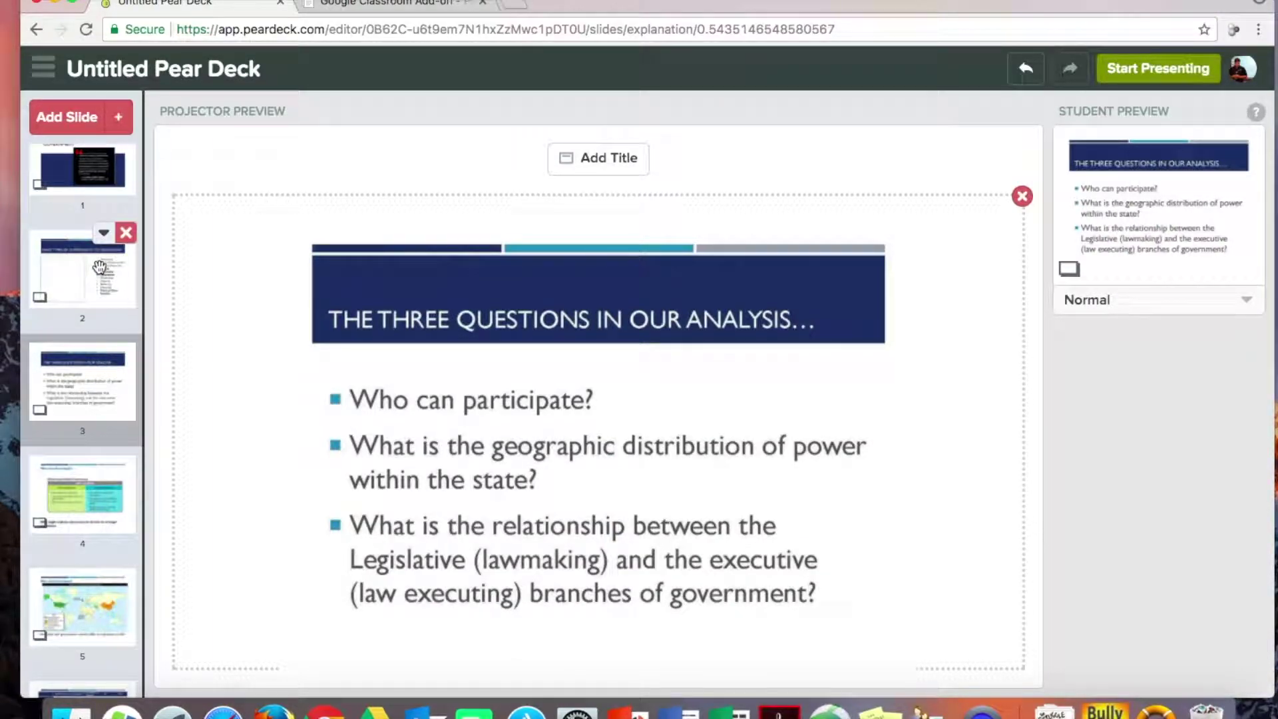
{"action": "left_click", "coordinate": [102, 283]}
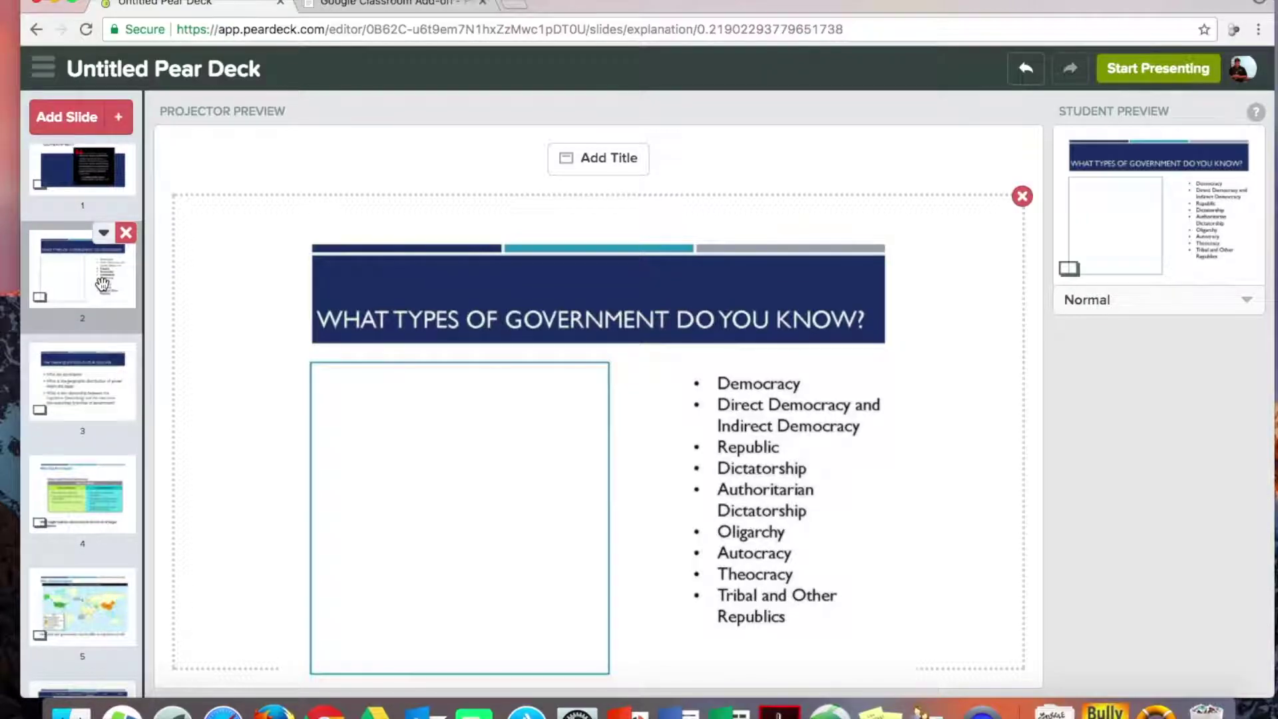
{"action": "scroll", "coordinate": [102, 283], "scroll_direction": "up", "scroll_amount": 1}
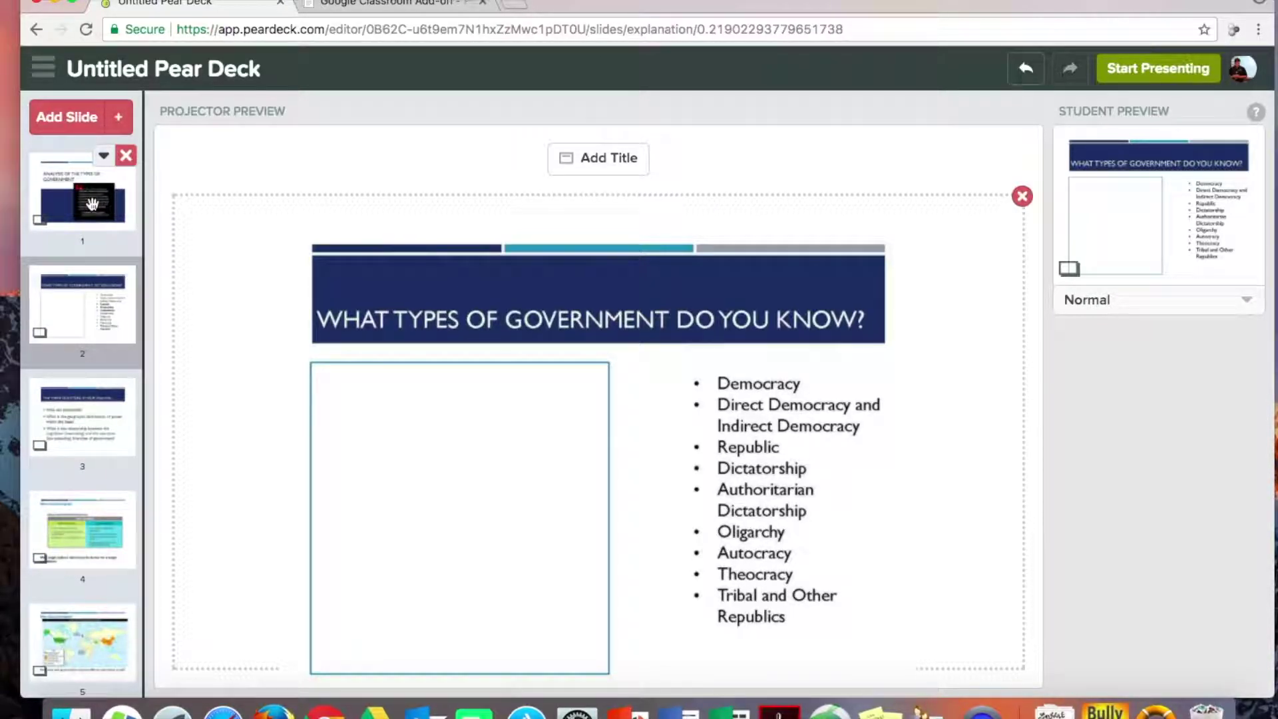
- Add a multiple-choice slide after slide 2 with the question "What type of government does the US have?"
{"action": "left_click", "coordinate": [78, 317]}
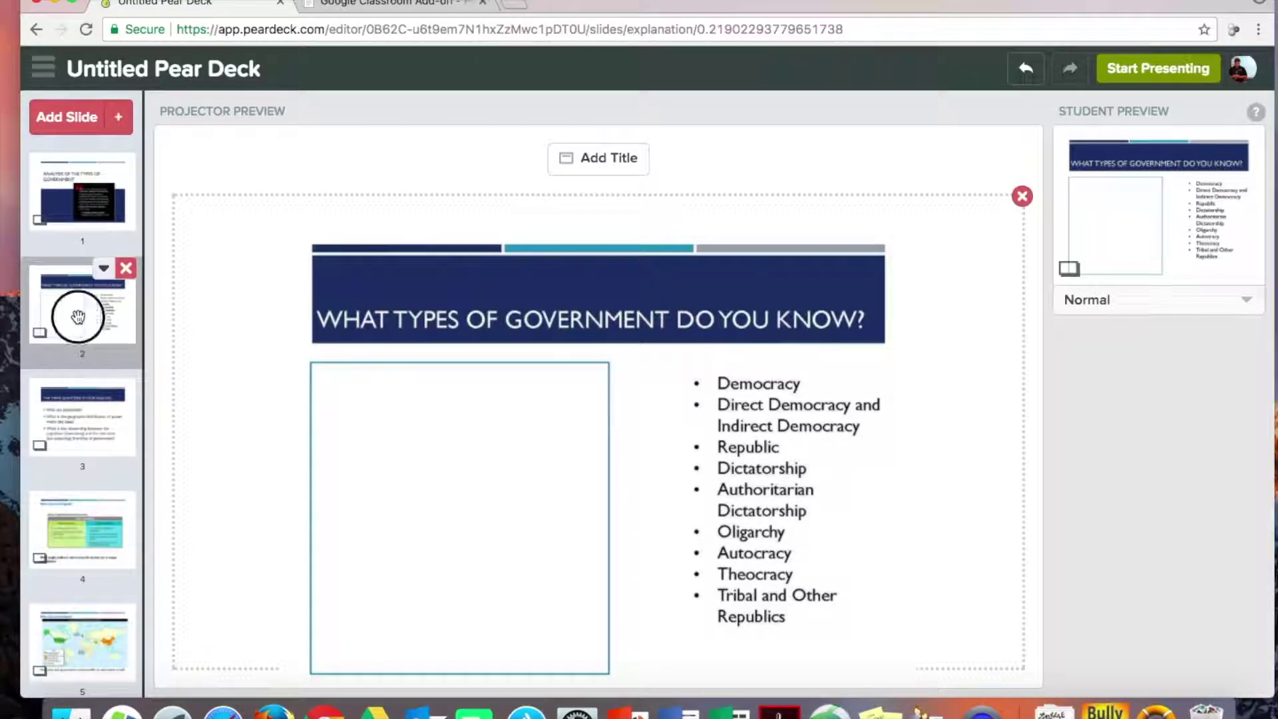
{"action": "left_click", "coordinate": [91, 315]}
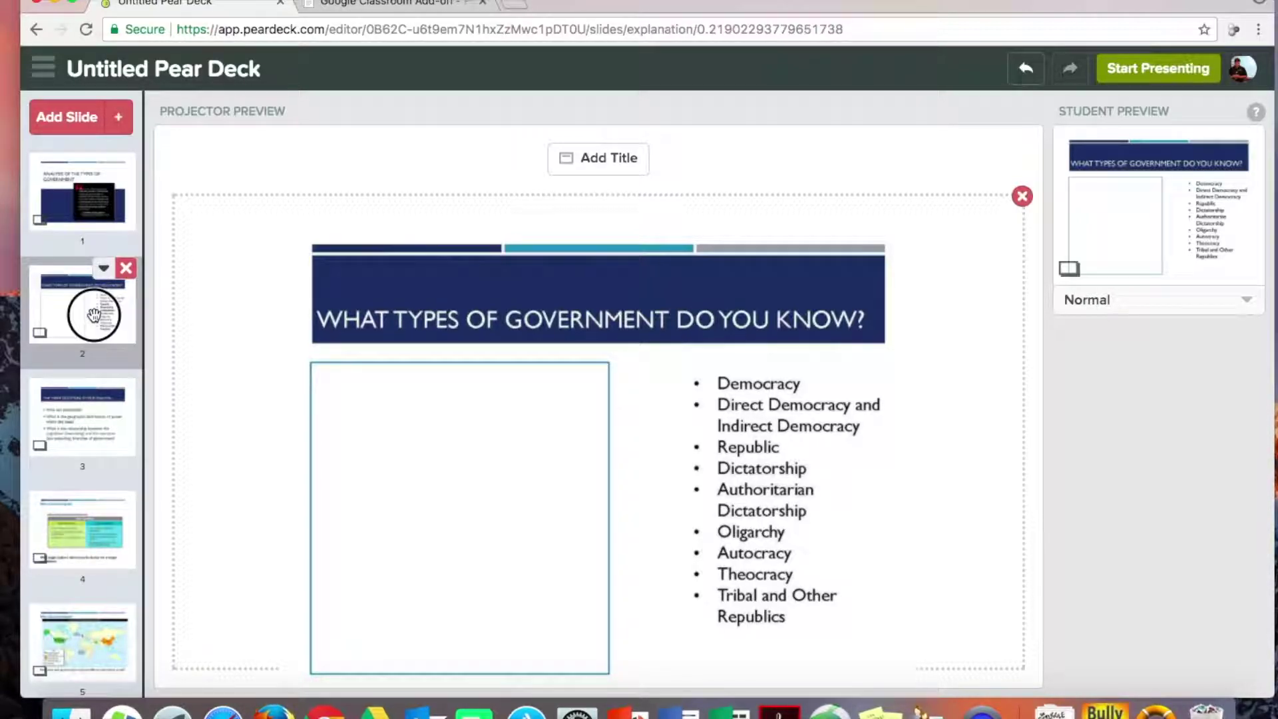
{"action": "left_click", "coordinate": [104, 270]}
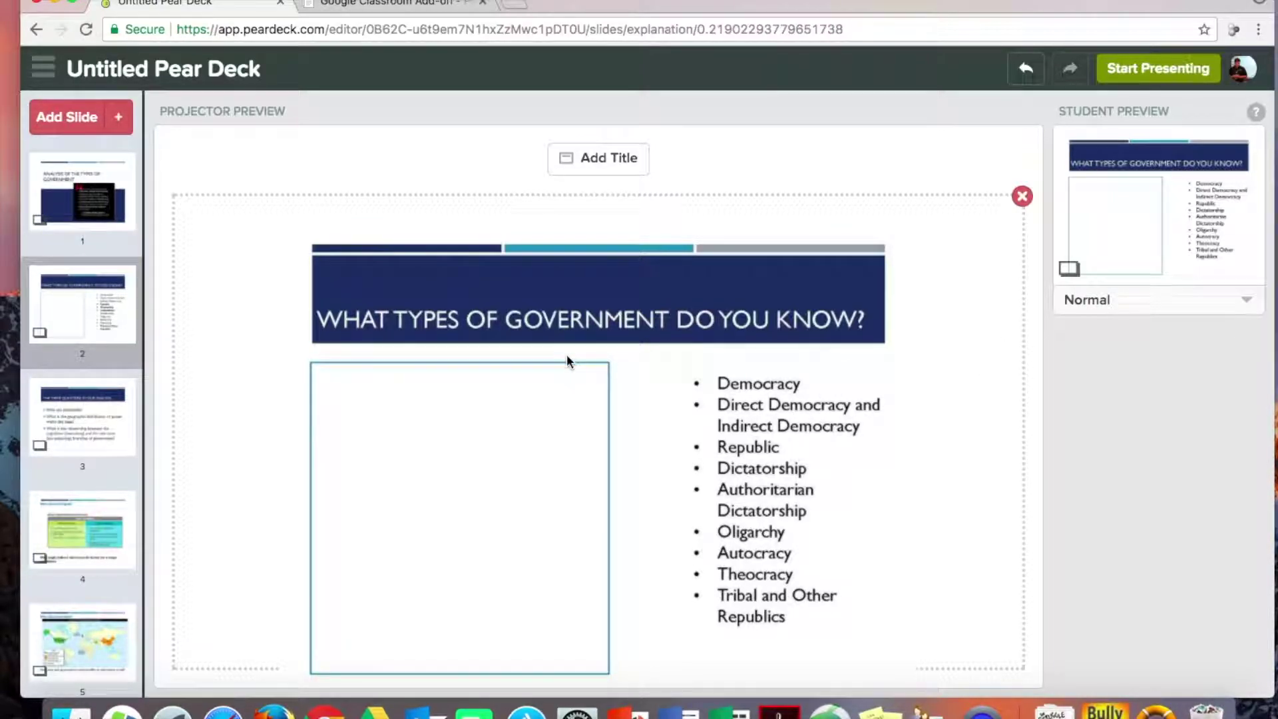
{"action": "left_click", "coordinate": [117, 121]}
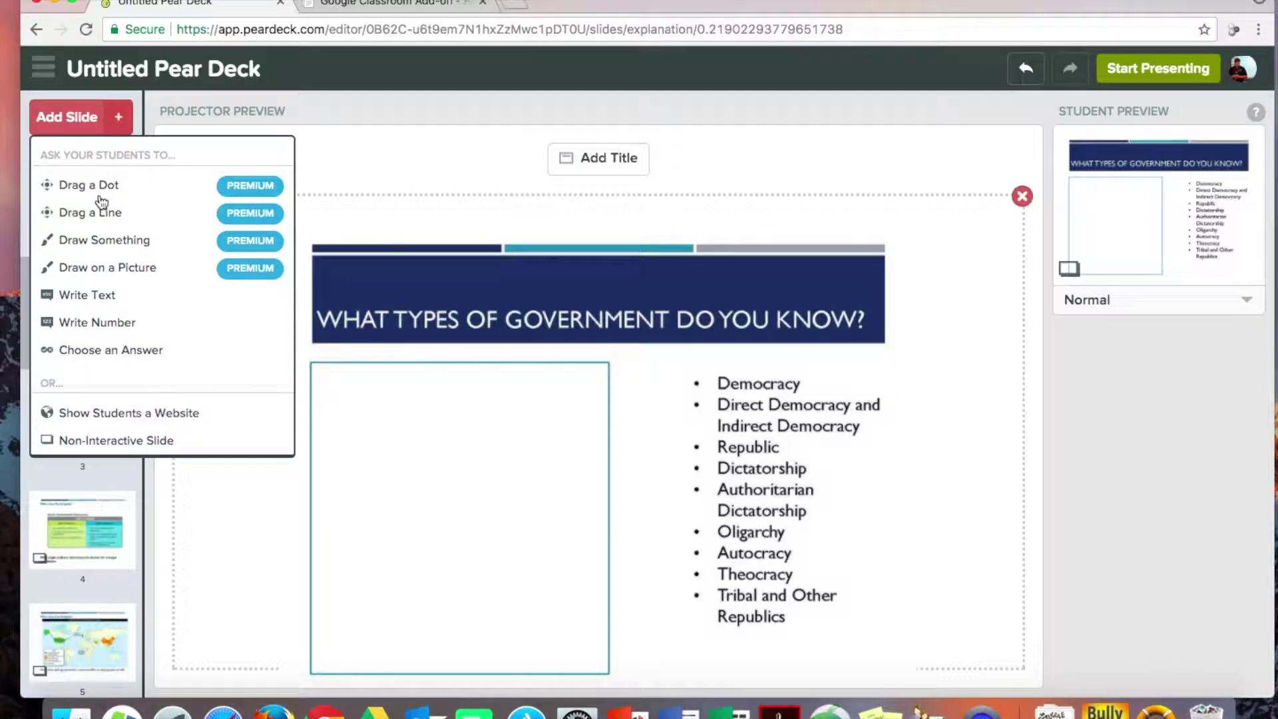
{"action": "left_click", "coordinate": [112, 353]}
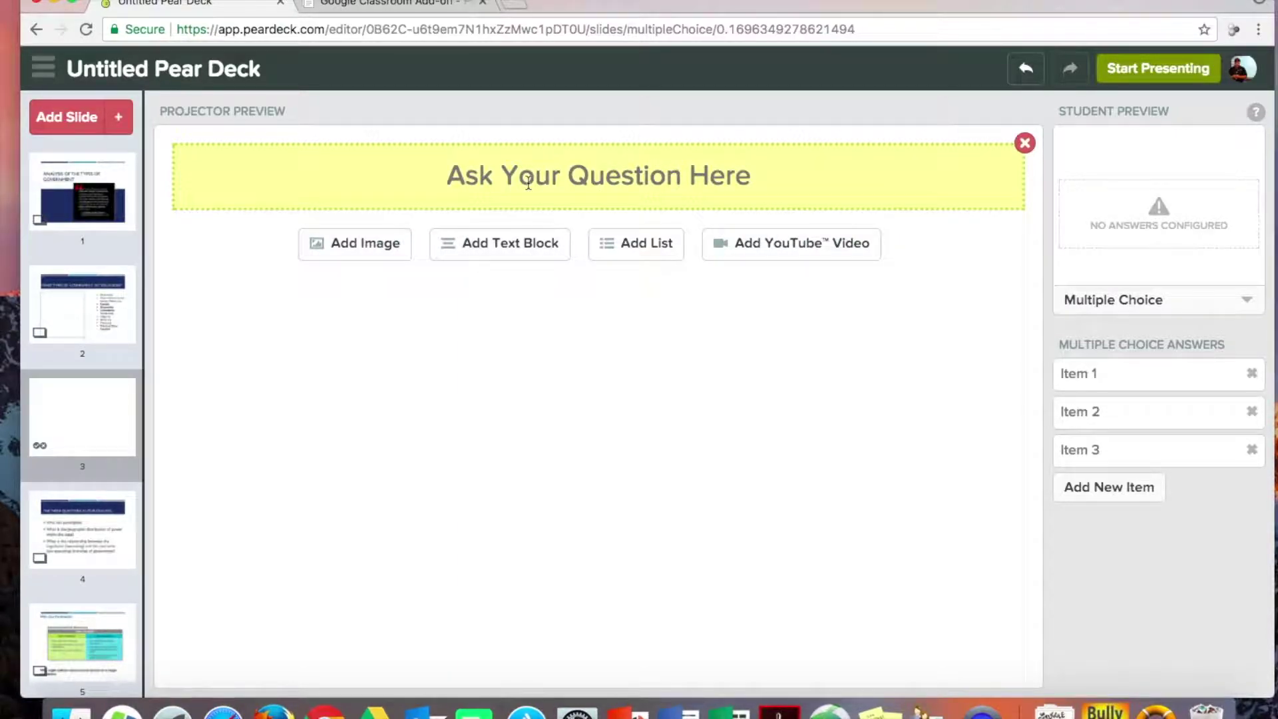
{"action": "type", "text": "What type o"}
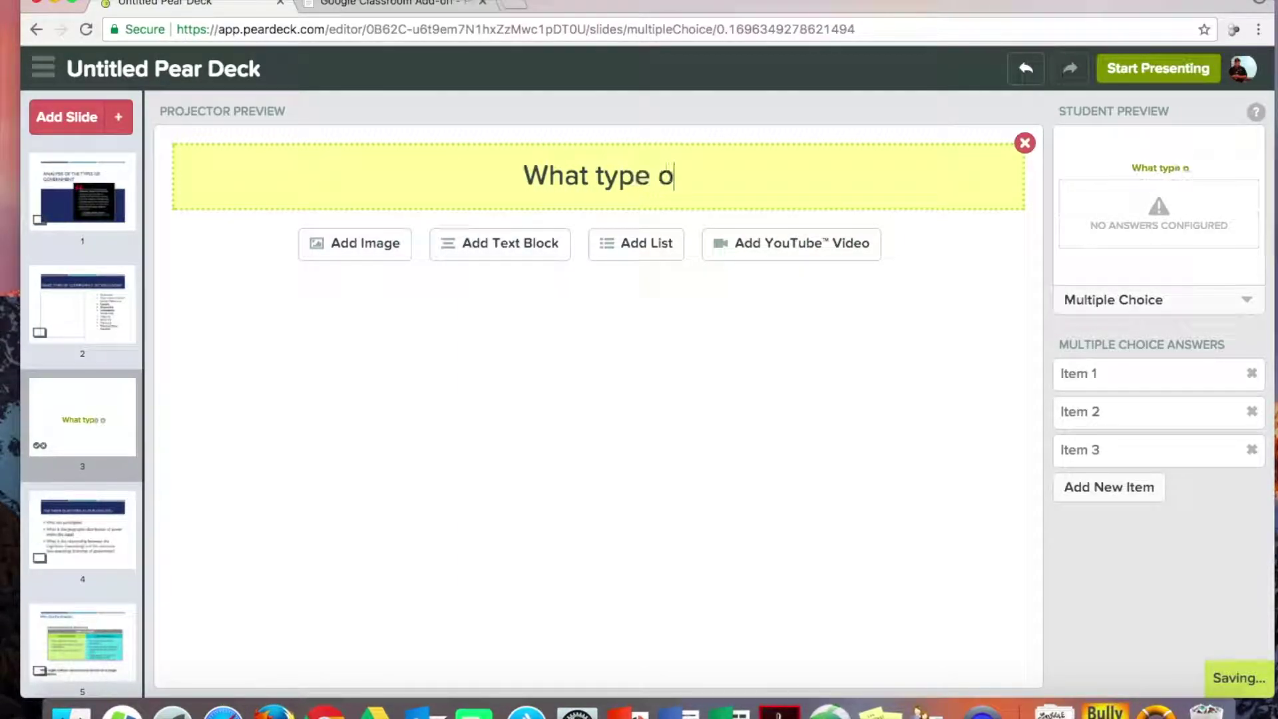
{"action": "type", "text": "f government does the US have?"}
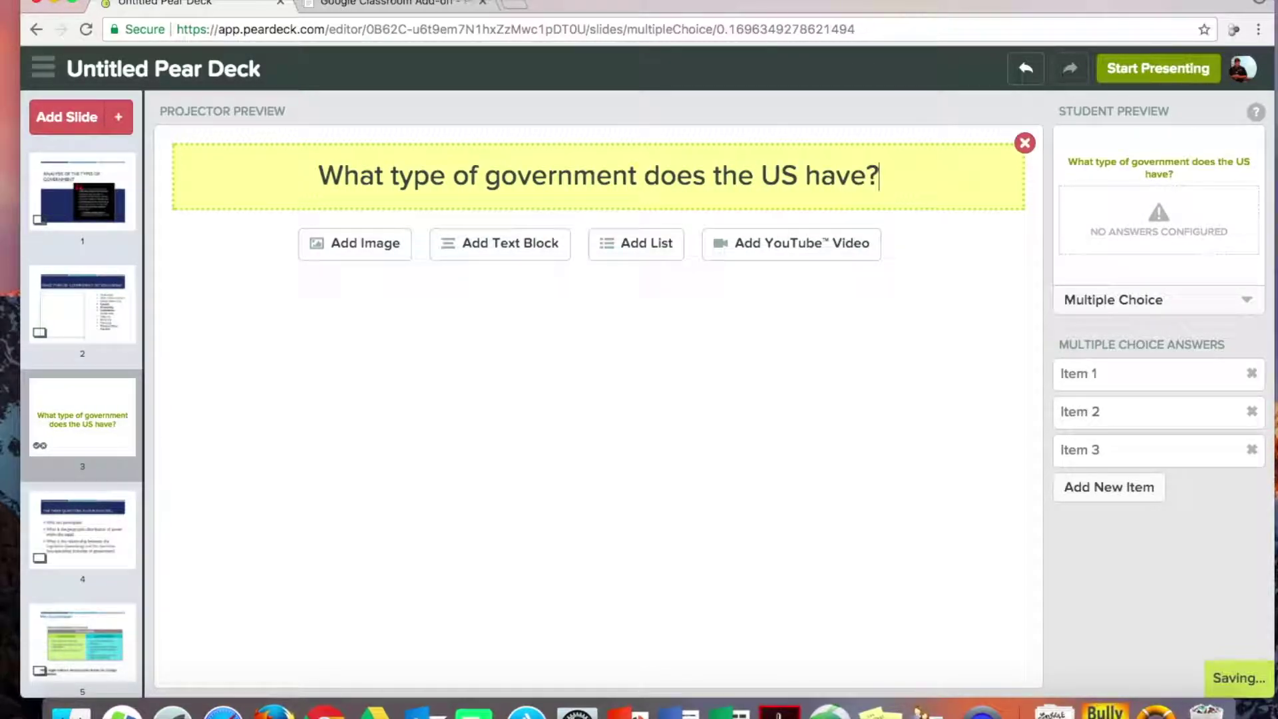
- Find an image with a Google search for "capitol" and insert the daytime Capitol photo with the green lawn below the question
{"action": "left_click", "coordinate": [337, 245]}
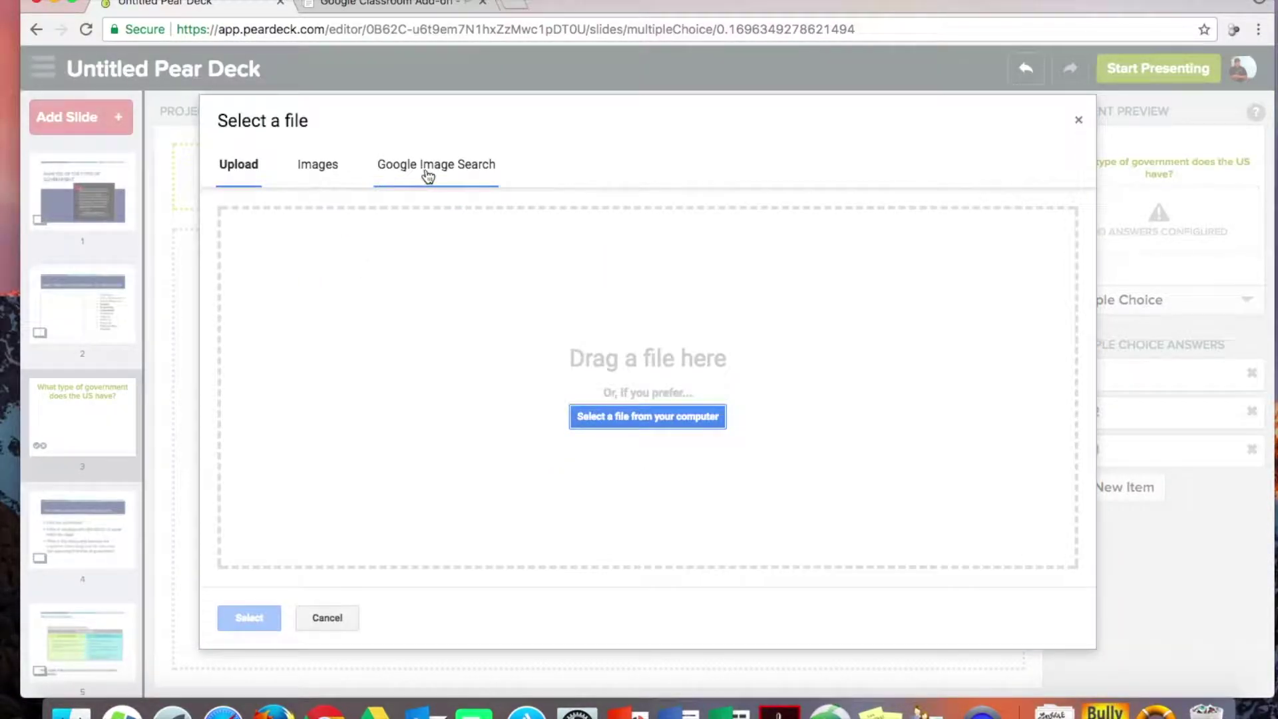
{"action": "left_click", "coordinate": [431, 175]}
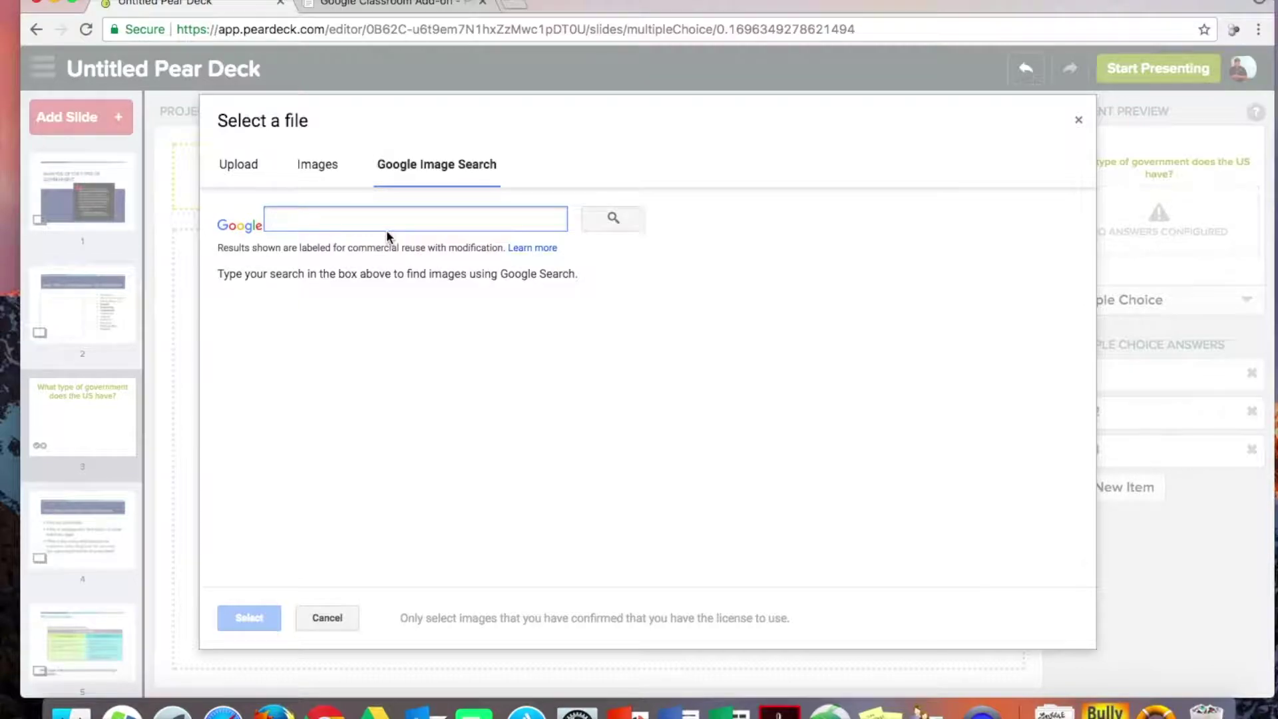
{"action": "type", "text": "capitol"}
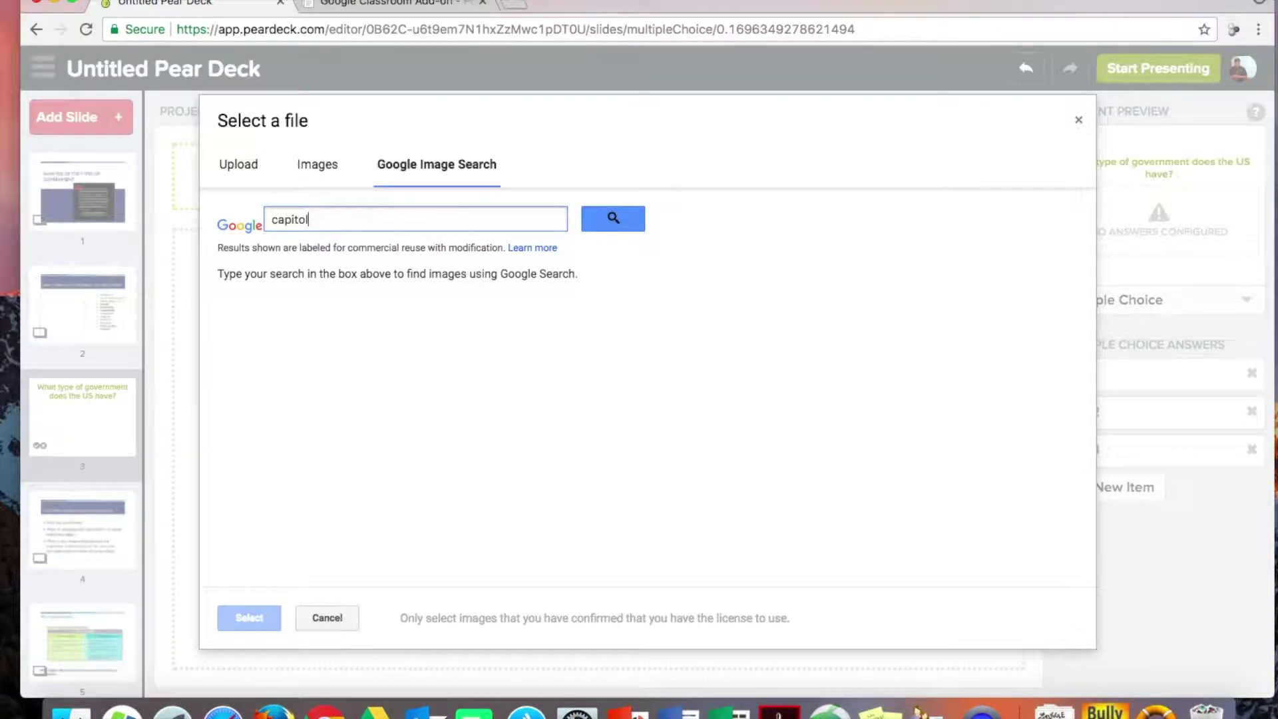
{"action": "key", "text": "Return"}
{"action": "left_click", "coordinate": [373, 369]}
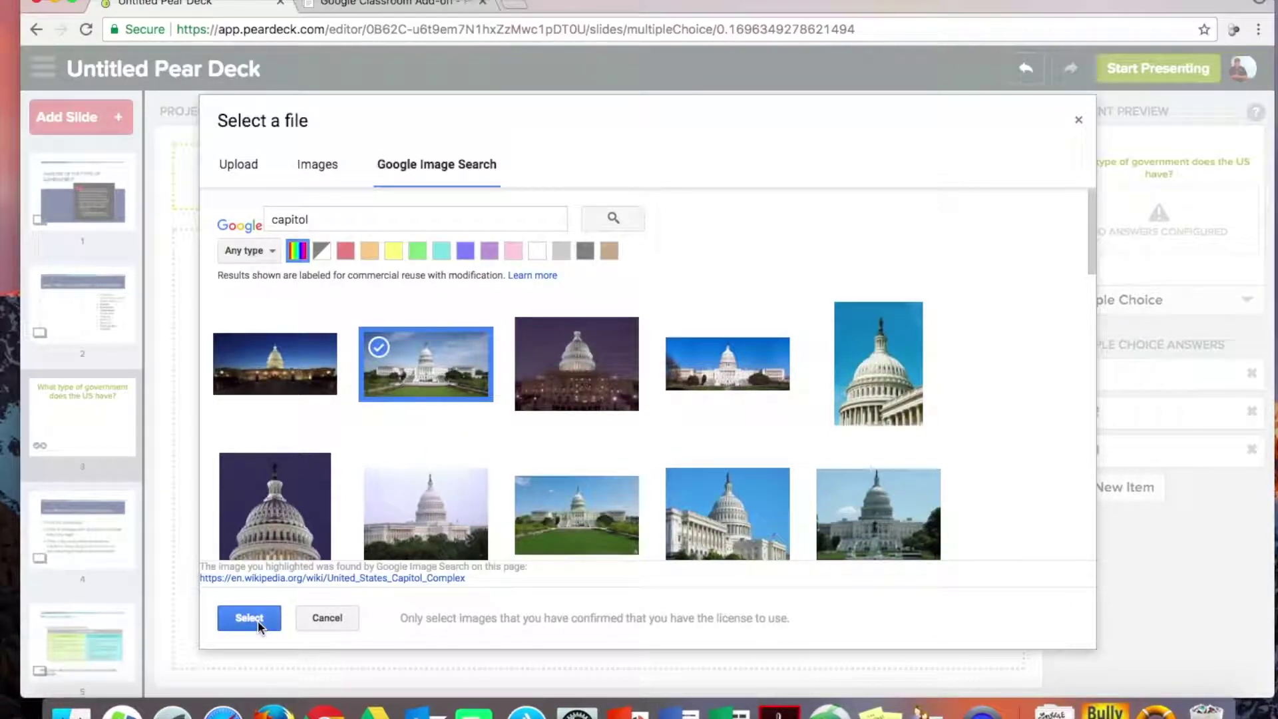
{"action": "left_click", "coordinate": [256, 619]}
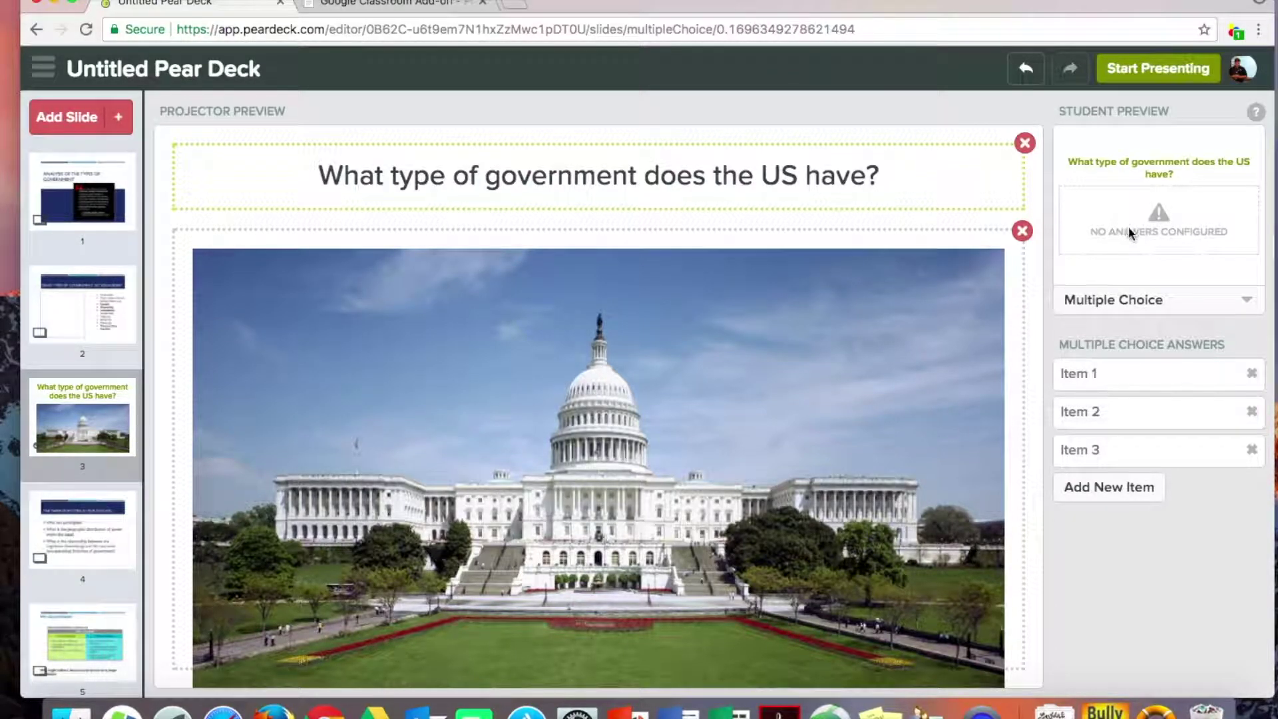
- Fill in the first three multiple-choice answers as Democracy, Republic and Theocracy
{"action": "left_click", "coordinate": [1103, 373]}
{"action": "type", "text": "Dem"}
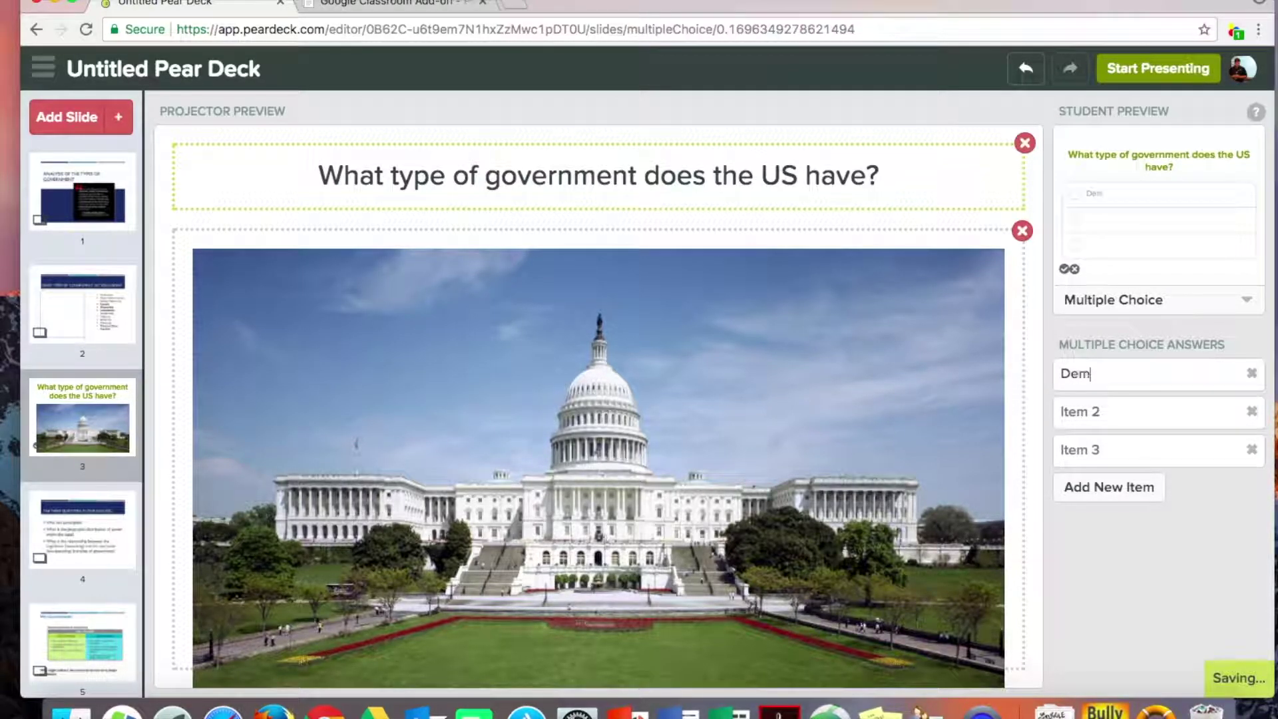
{"action": "type", "text": "ocracy"}
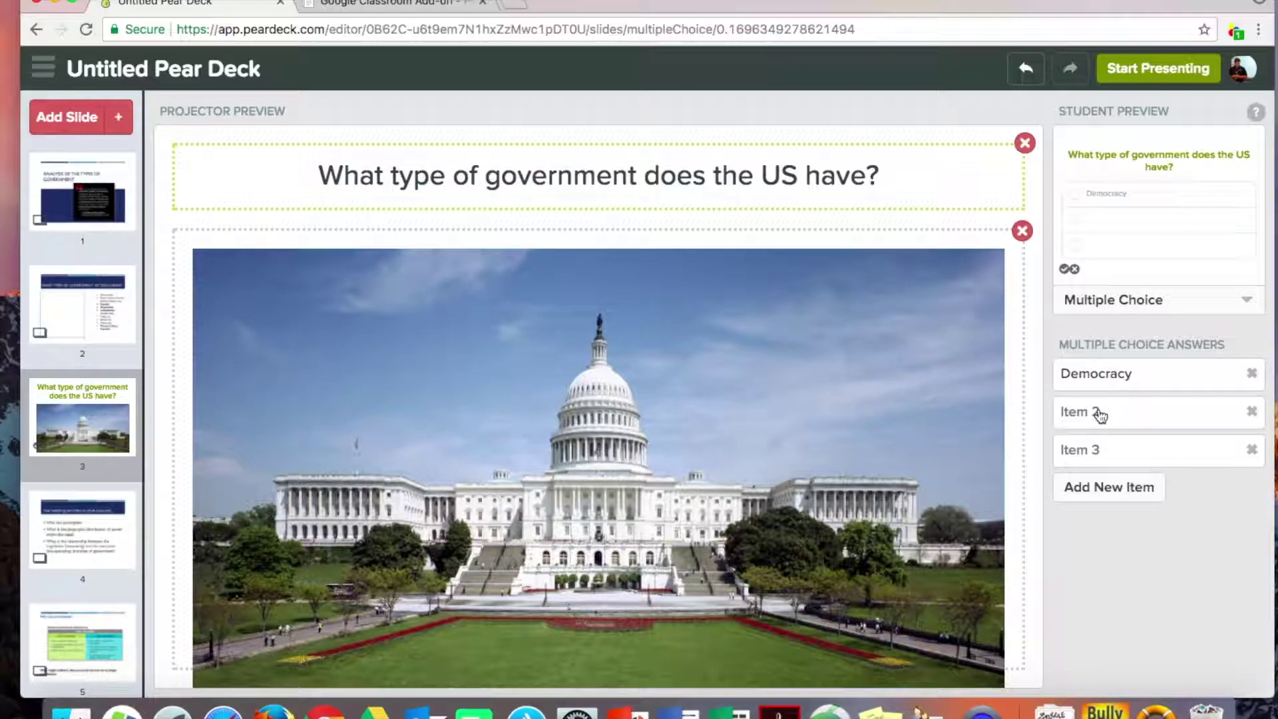
{"action": "type", "text": "Republic"}
{"action": "left_click", "coordinate": [1105, 449]}
{"action": "type", "text": "Thioc"}
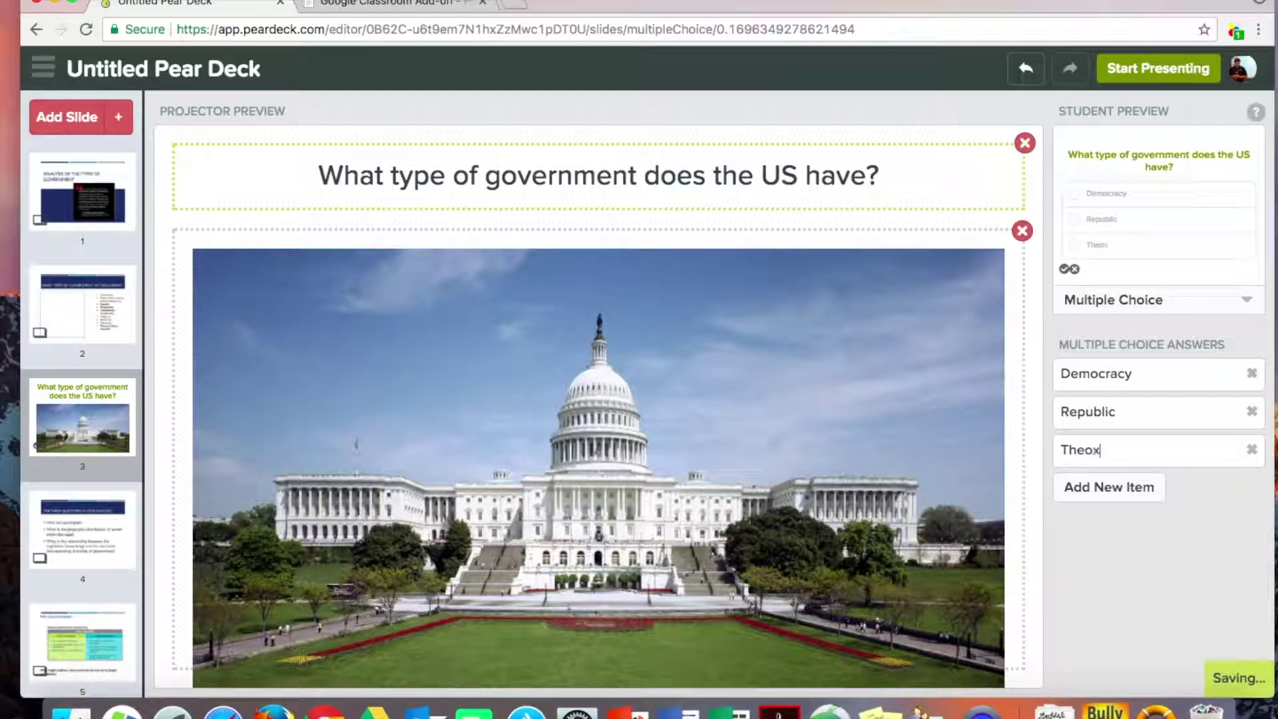
{"action": "type", "text": "racy"}
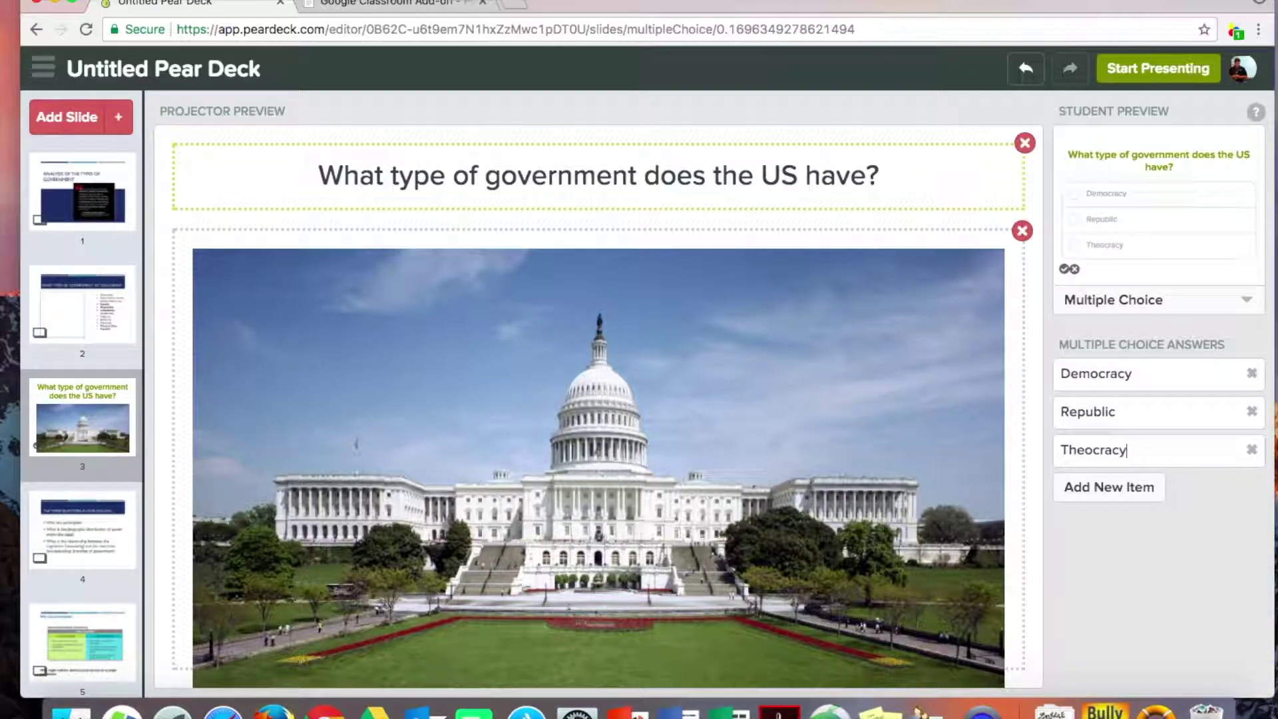
- Add two more answer items, "Oligarchy" and "None of the above", to the multiple-choice question
{"action": "left_click", "coordinate": [1162, 492]}
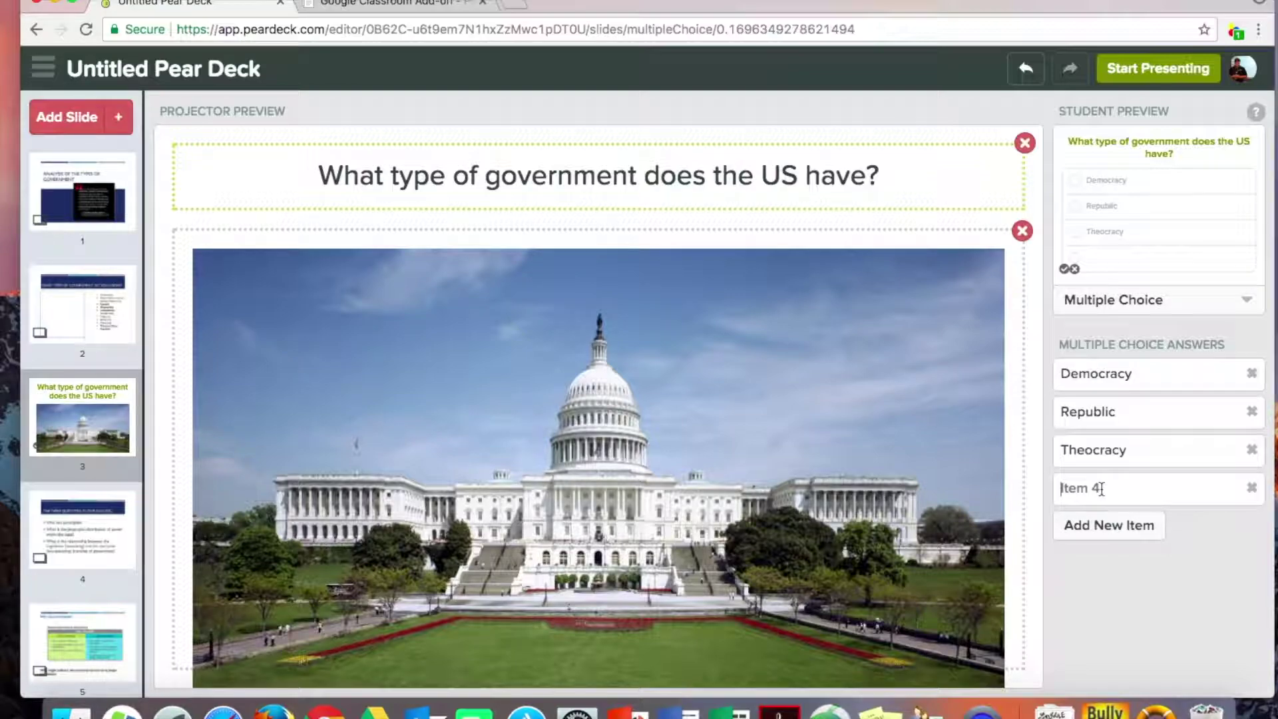
{"action": "type", "text": "Oligarchy"}
{"action": "left_click", "coordinate": [1089, 526]}
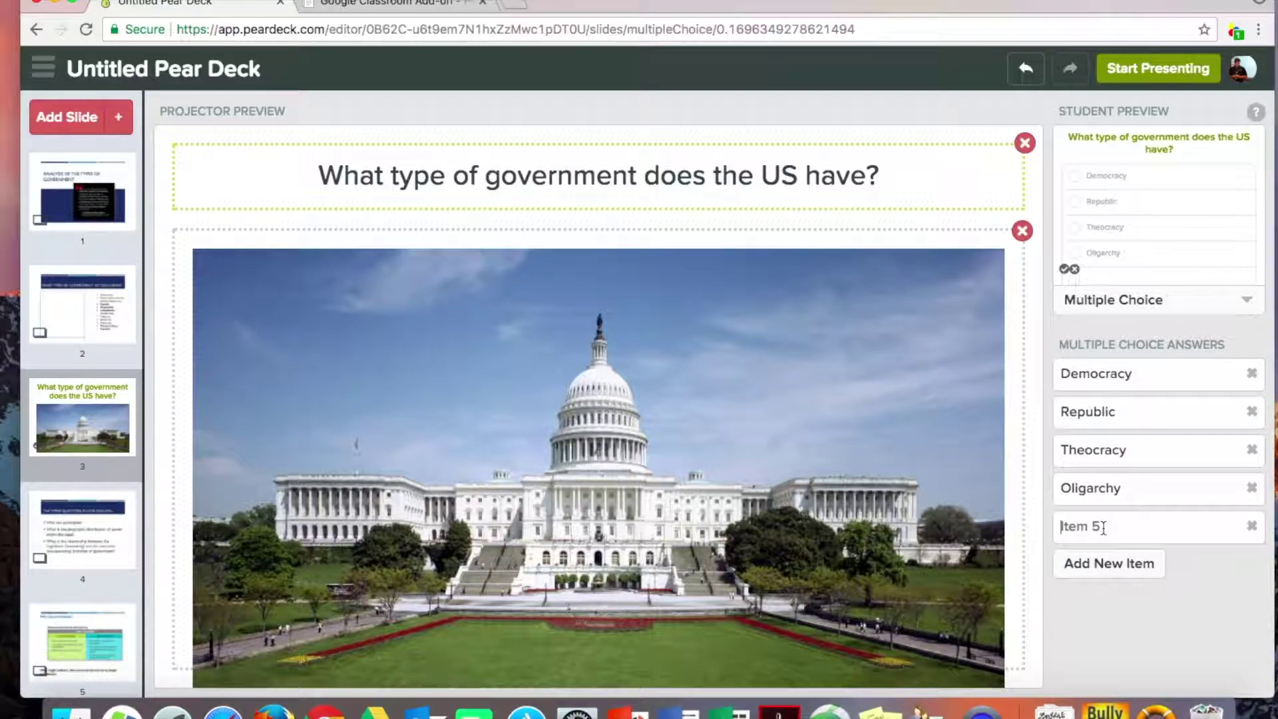
{"action": "type", "text": "N"}
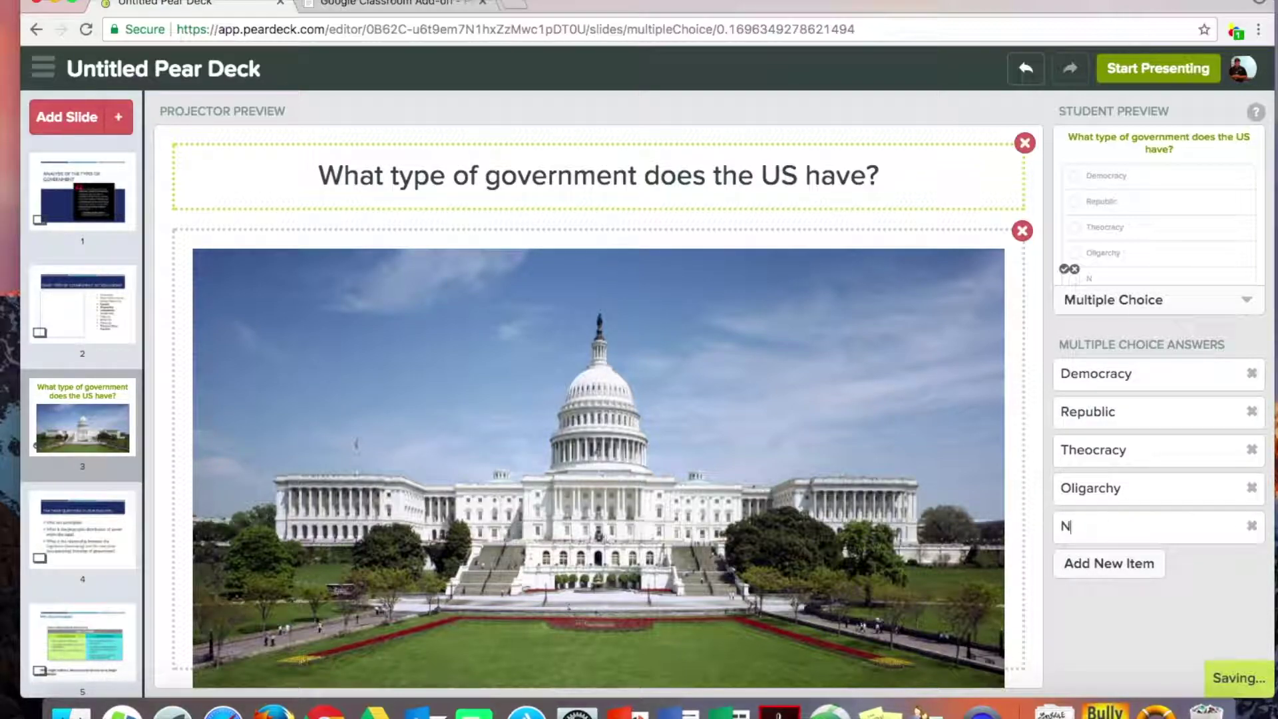
{"action": "type", "text": "one of the above"}
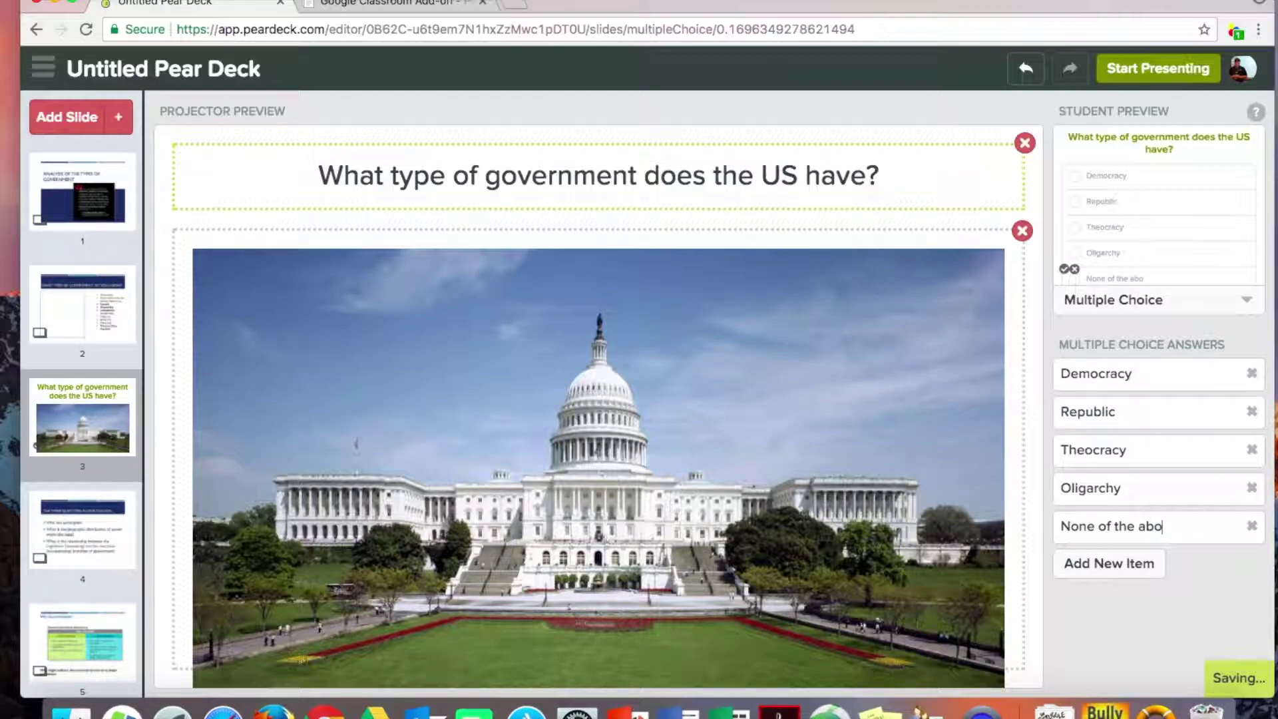
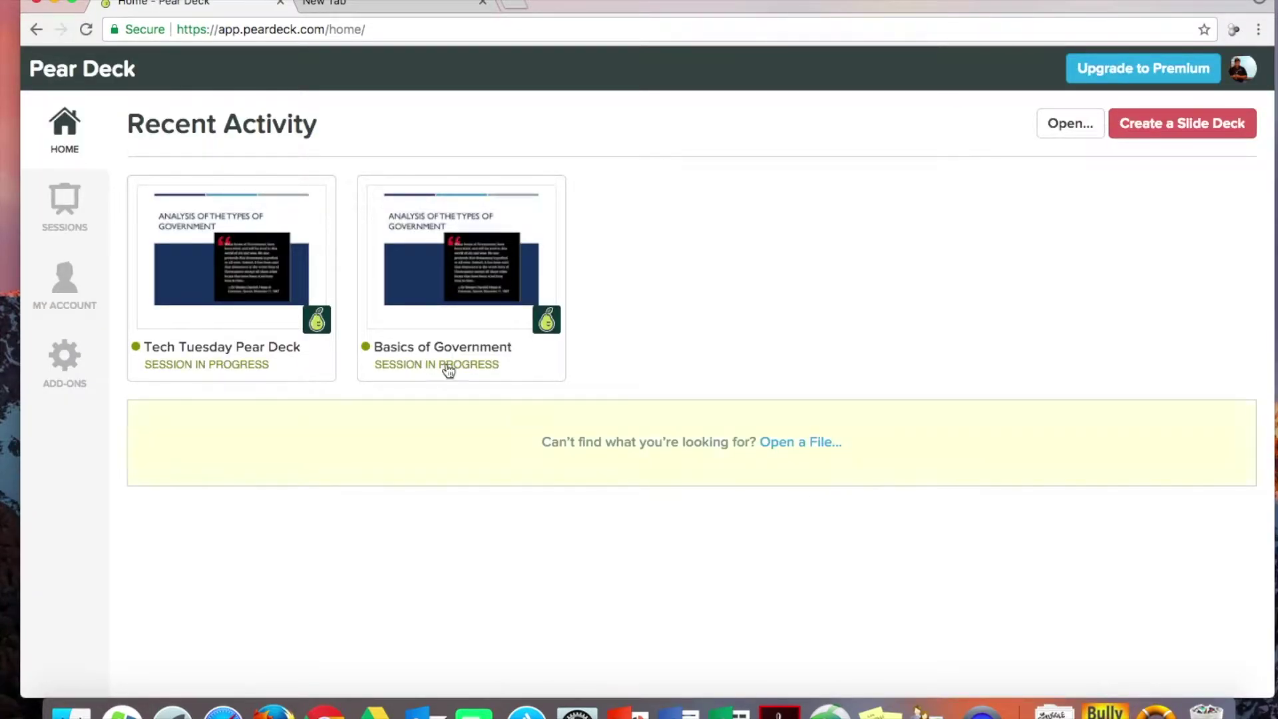
- Export the Tech Tuesday Example session of the Tech Tuesday Pear Deck to a spreadsheet
{"action": "left_click", "coordinate": [263, 270]}
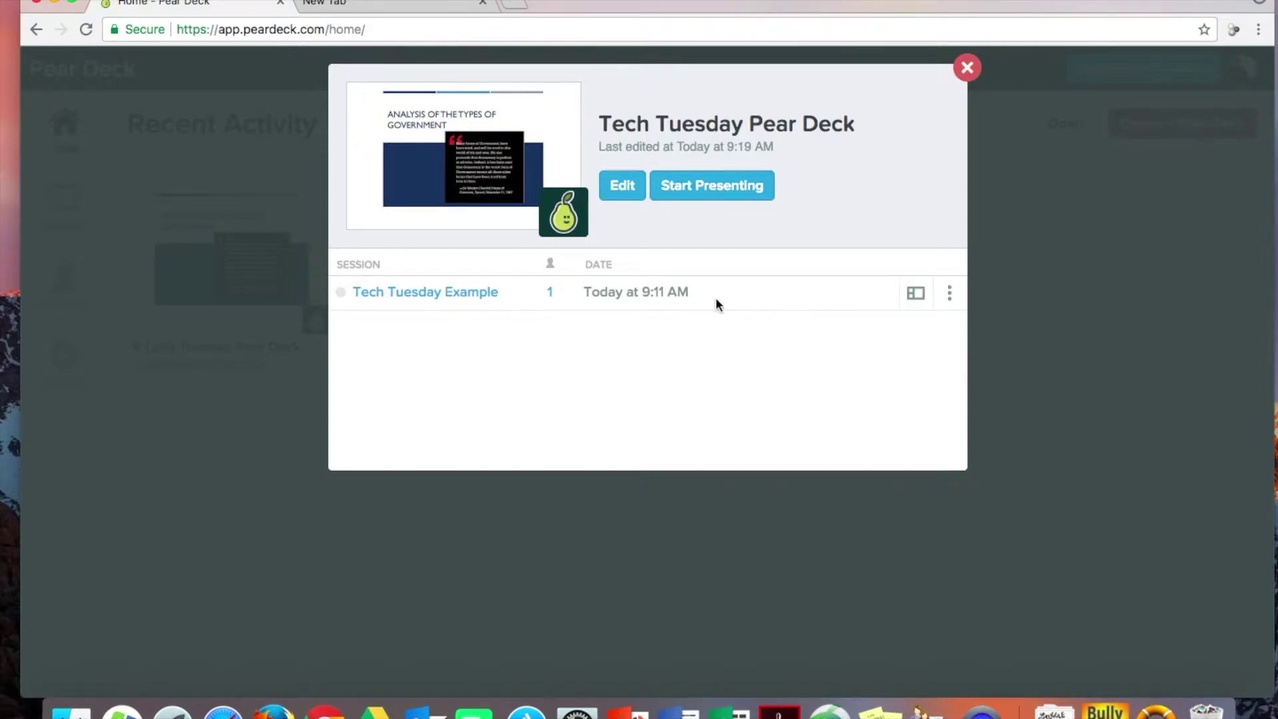
{"action": "left_click", "coordinate": [954, 299]}
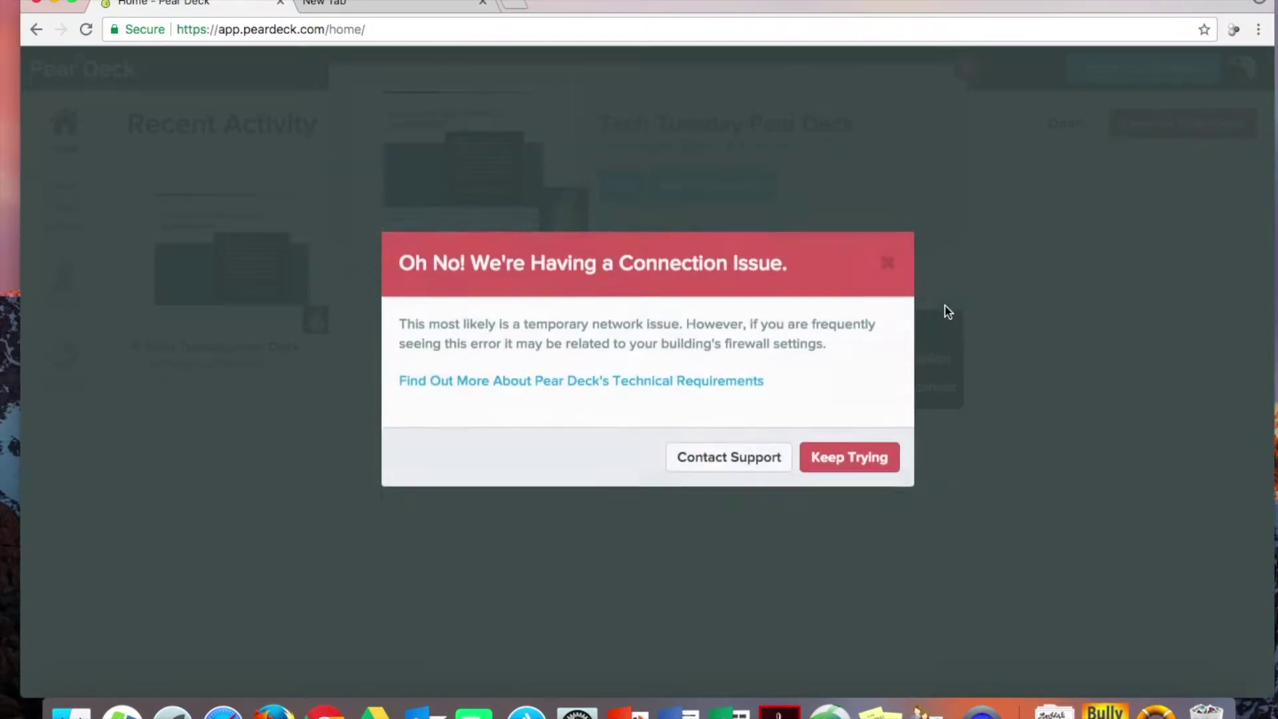
{"action": "left_click", "coordinate": [845, 474]}
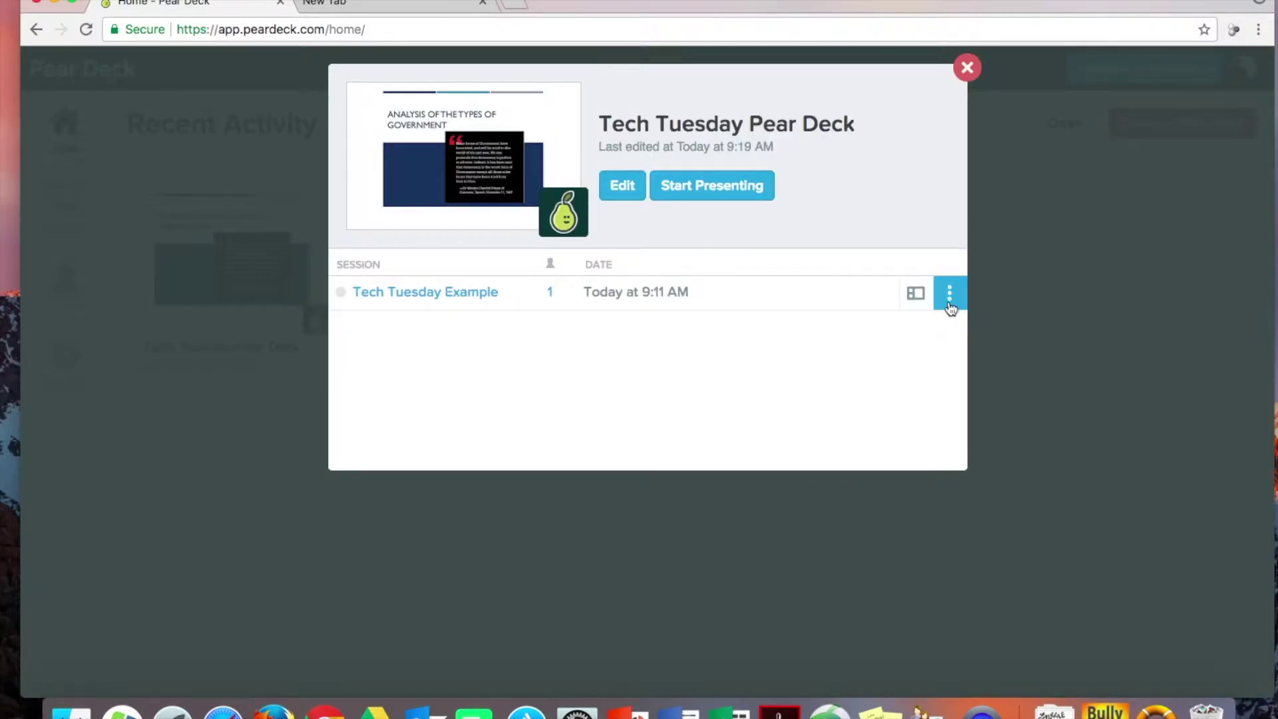
{"action": "left_click", "coordinate": [950, 301]}
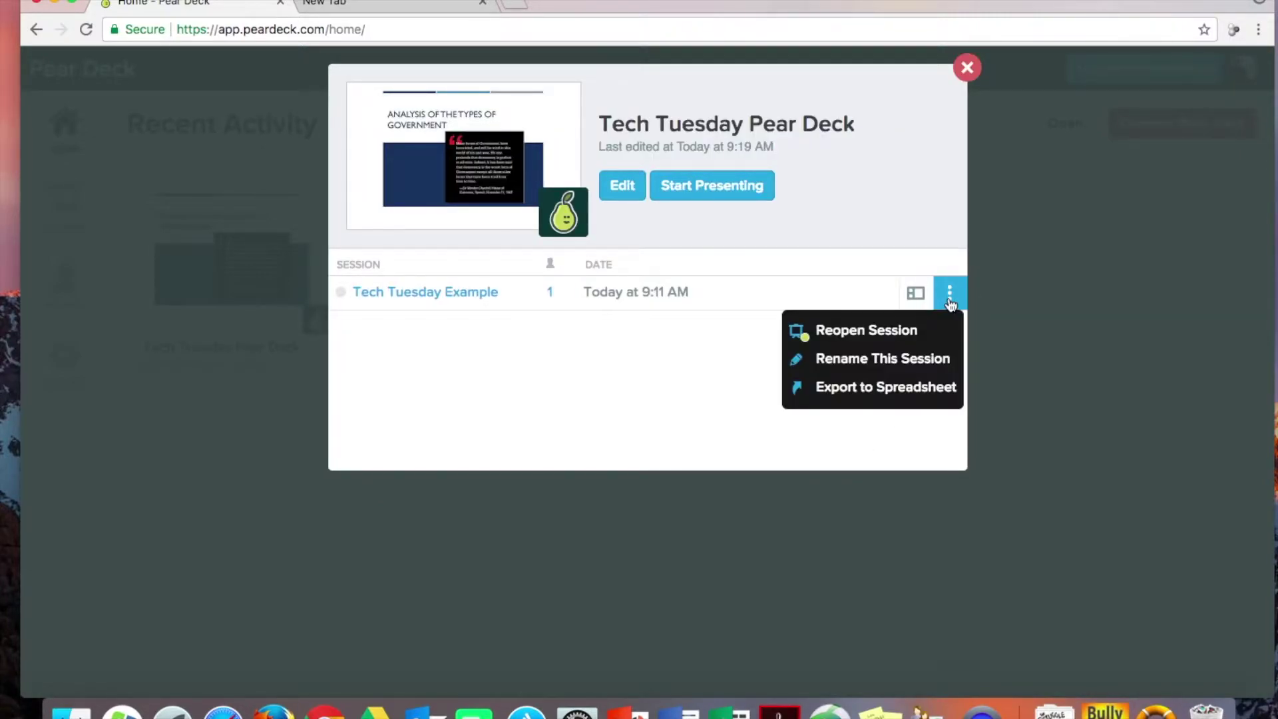
{"action": "left_click", "coordinate": [857, 393]}
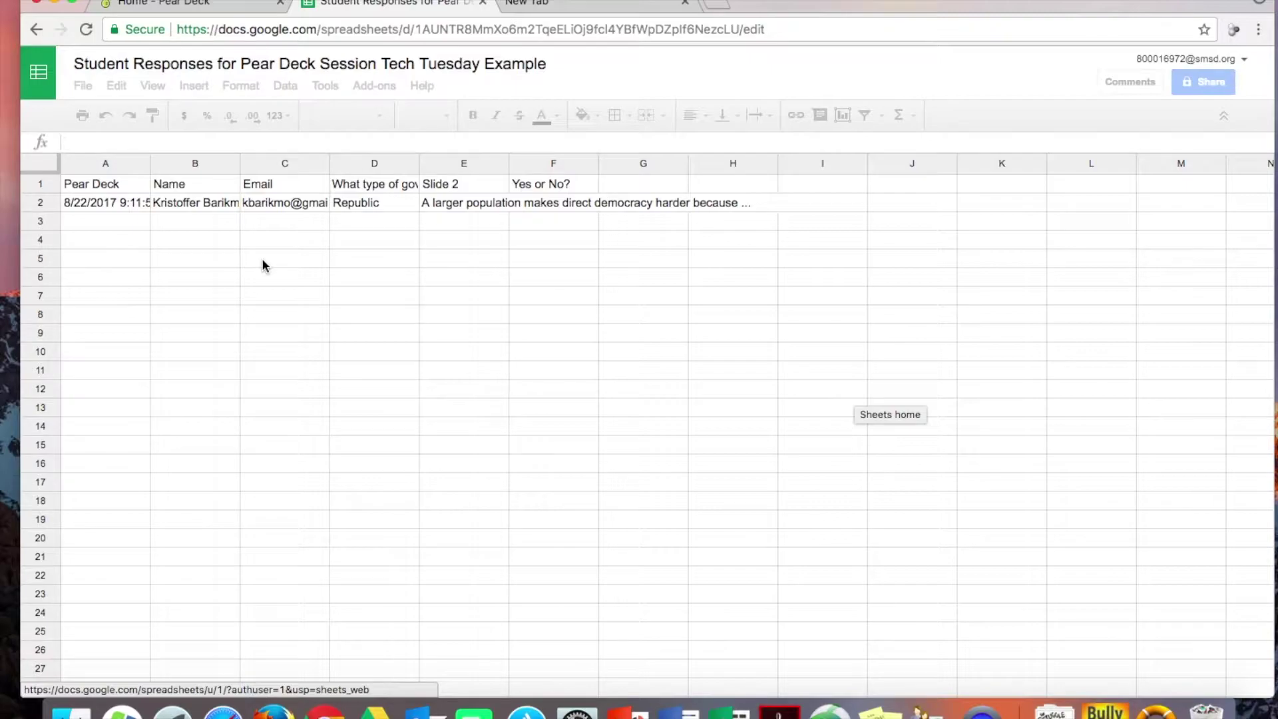
- Examine the exported student responses cell by cell, including timestamp, name, email, and the answer to each question
{"action": "left_click", "coordinate": [86, 204]}
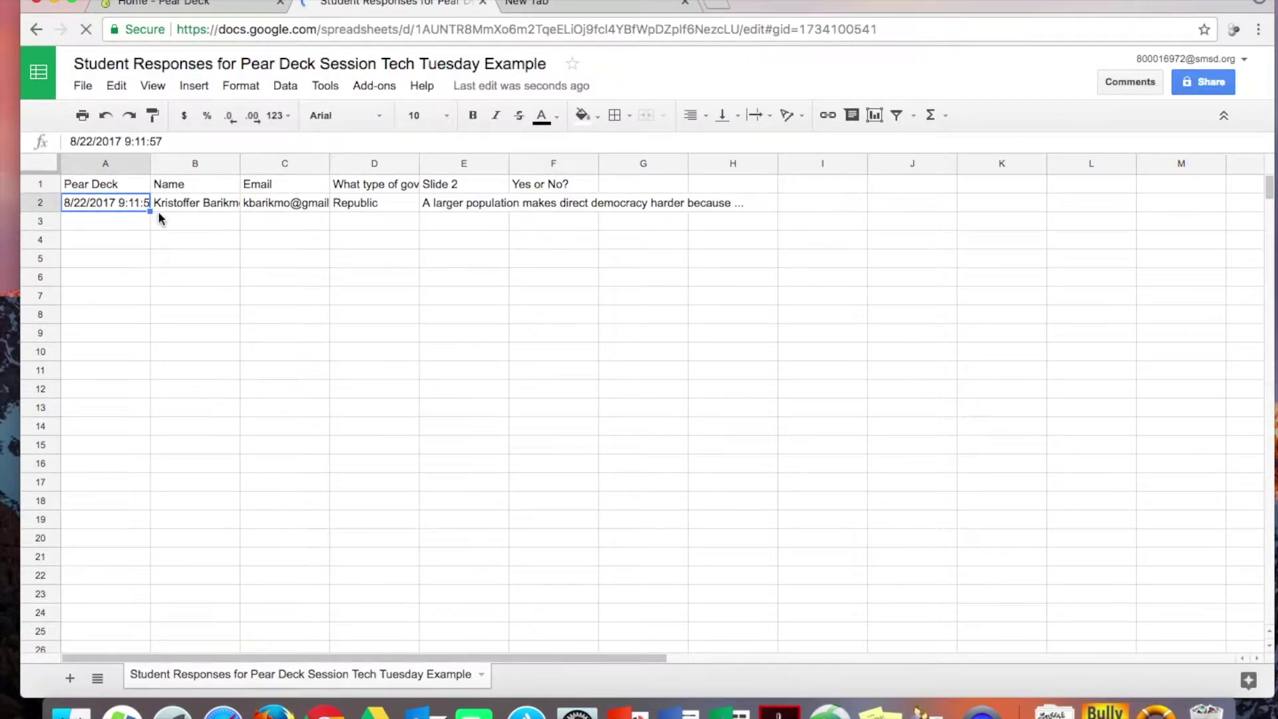
{"action": "left_click", "coordinate": [176, 206]}
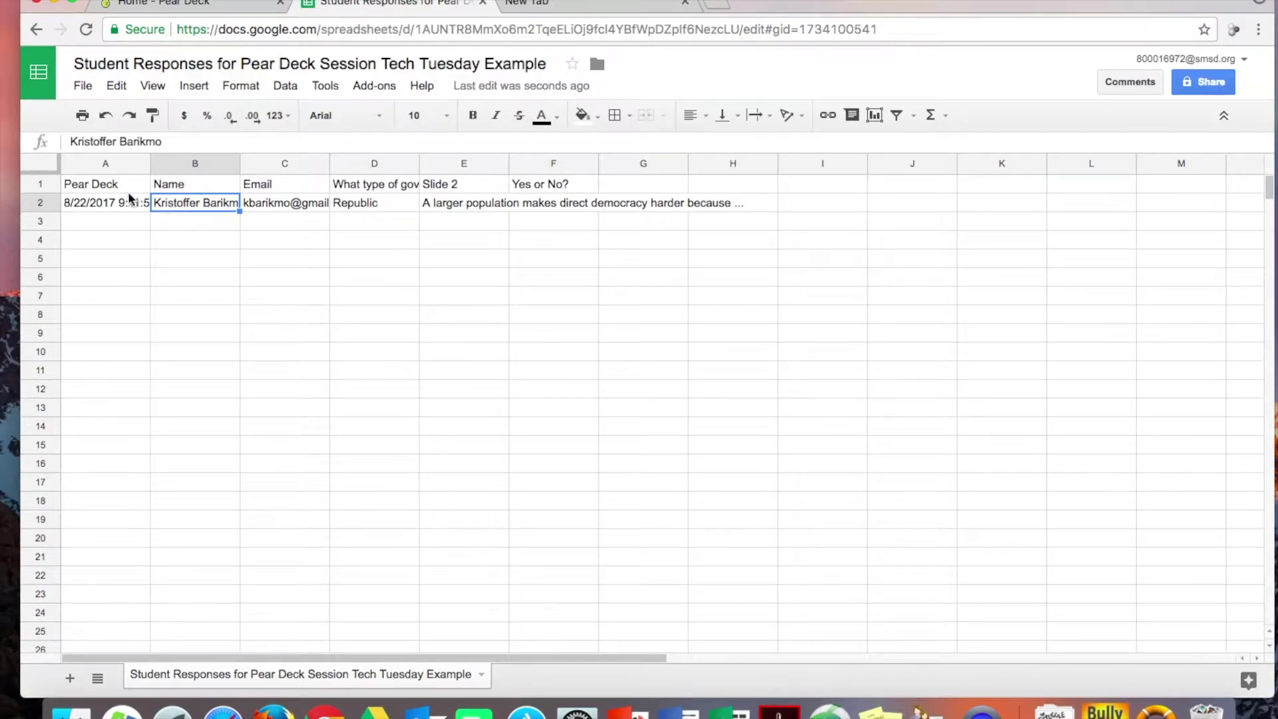
{"action": "left_click", "coordinate": [120, 207]}
{"action": "key", "text": "Right"}
{"action": "left_click", "coordinate": [285, 202]}
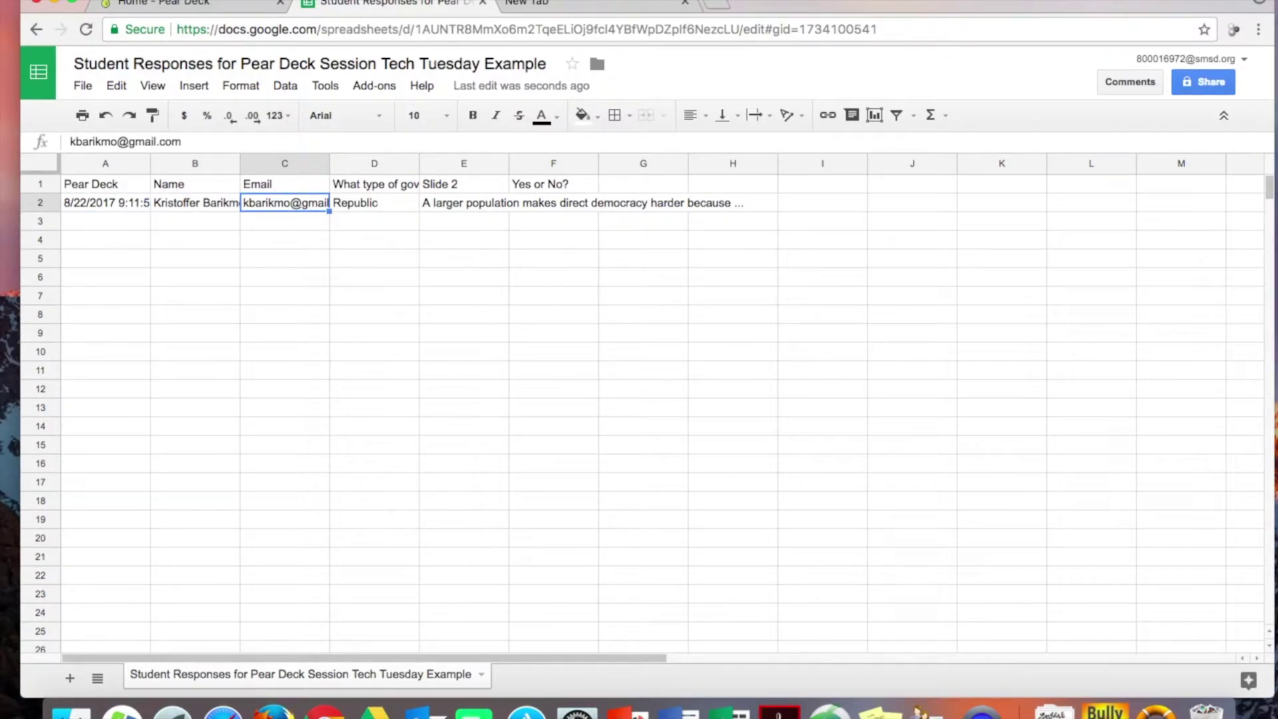
{"action": "left_click", "coordinate": [374, 203]}
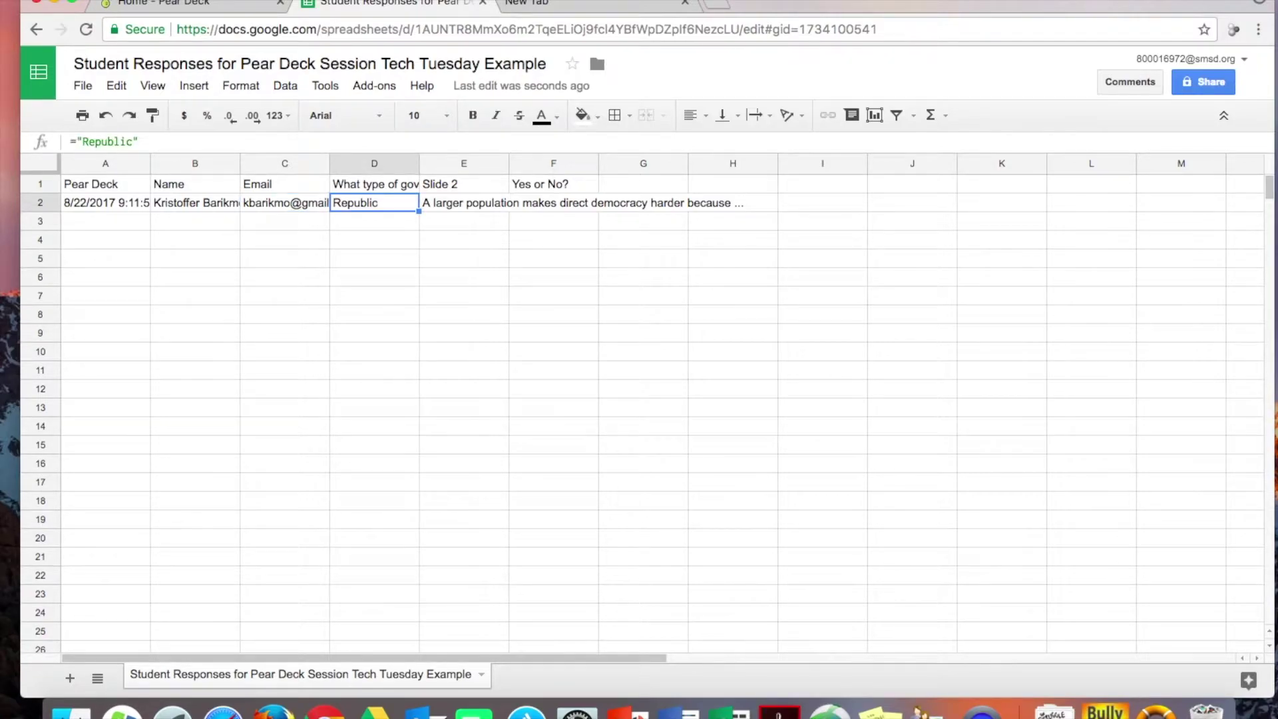
{"action": "key", "text": "Up"}
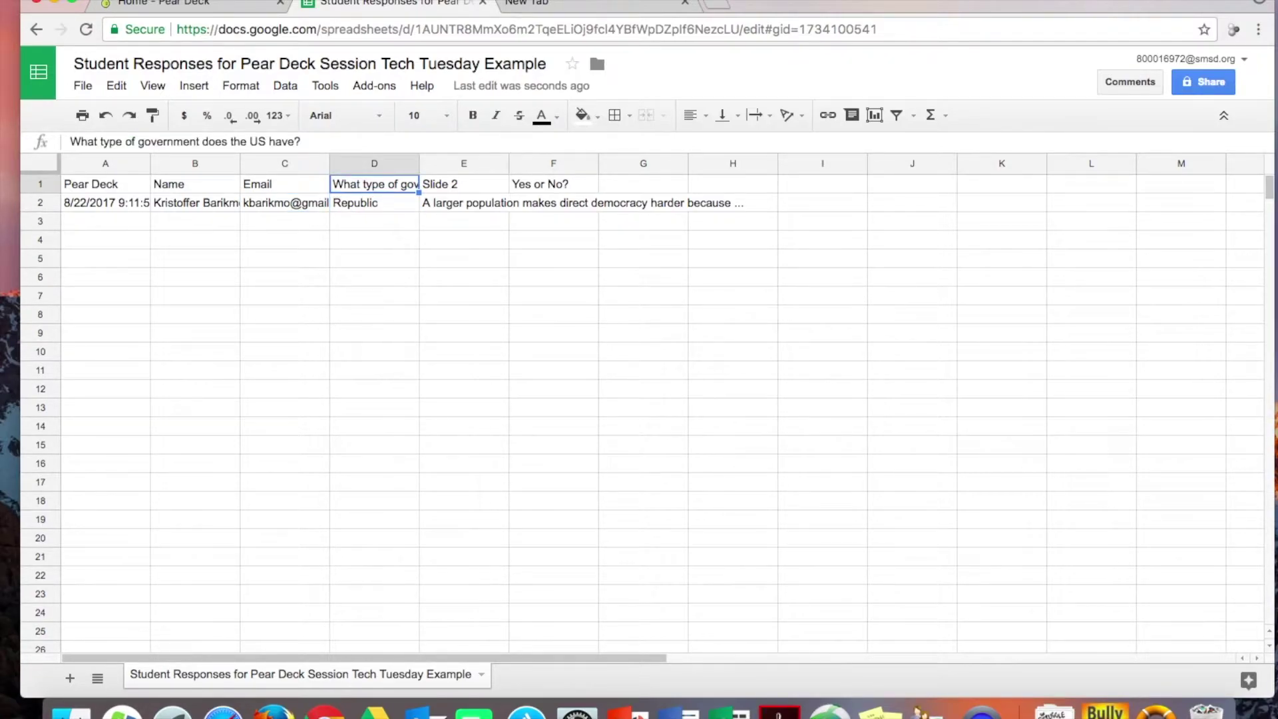
{"action": "key", "text": "Down"}
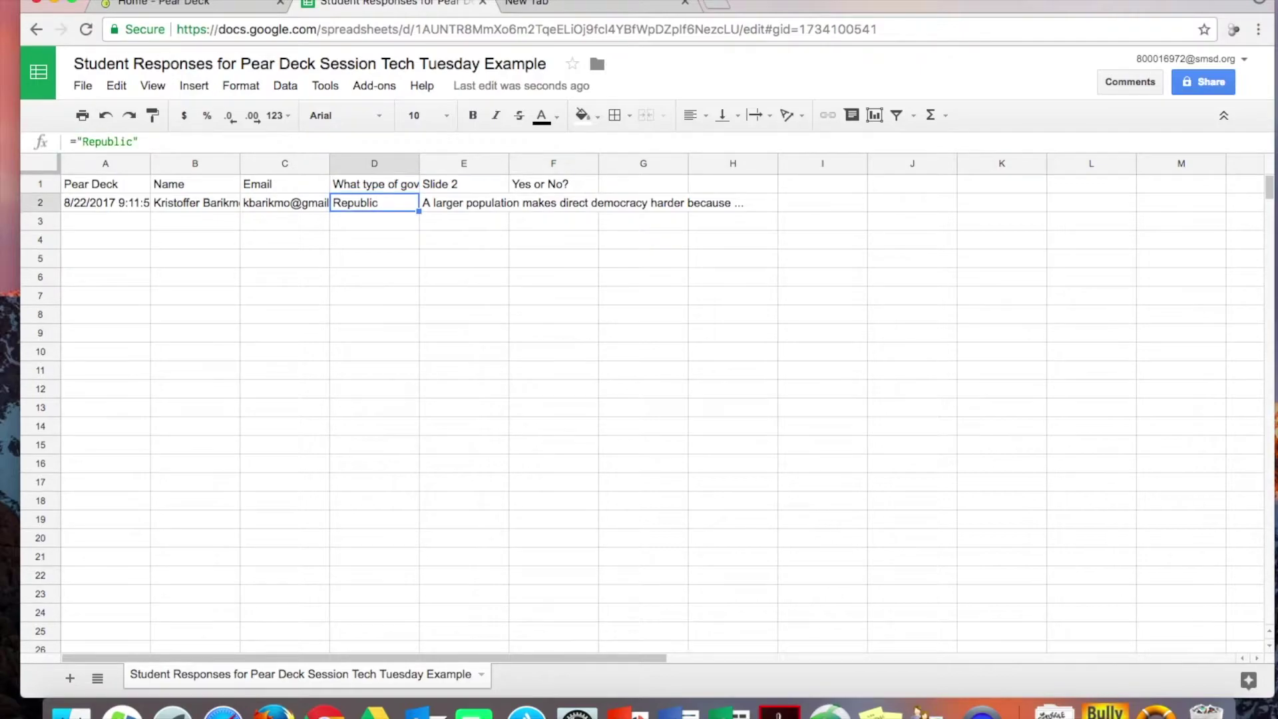
{"action": "left_click", "coordinate": [464, 202]}
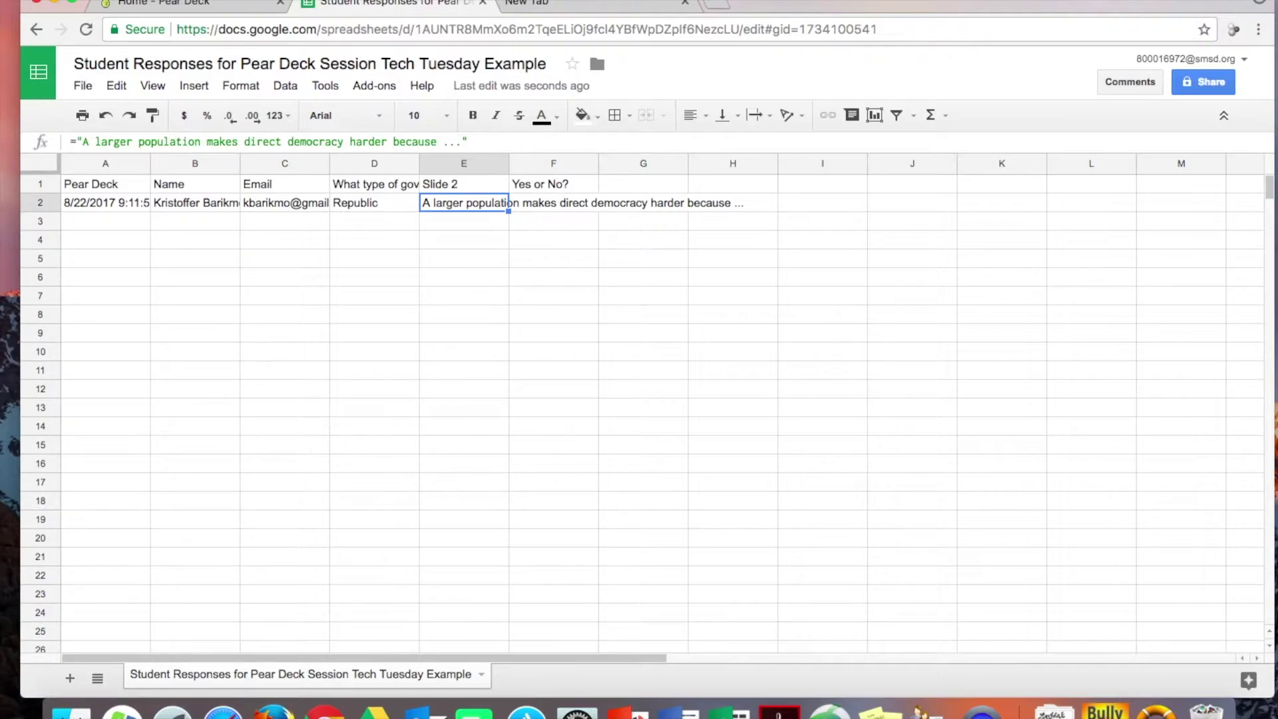
{"action": "left_click", "coordinate": [595, 203]}
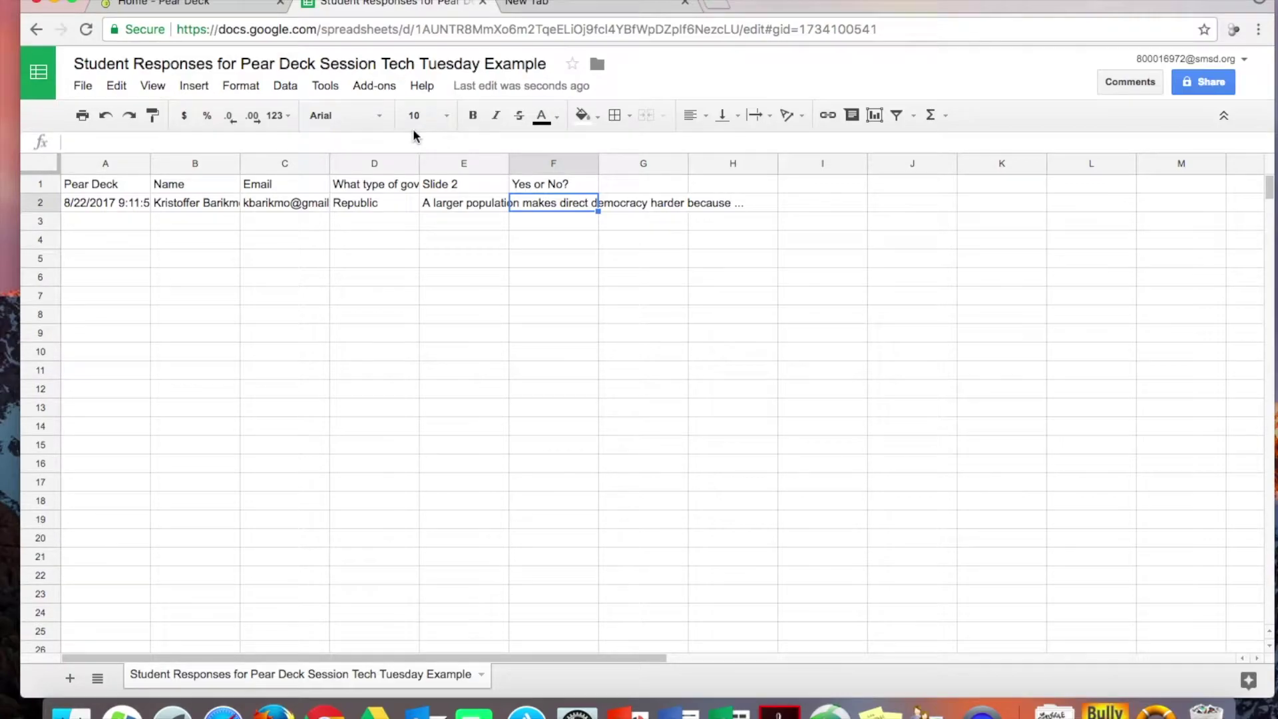
- Return to Pear Deck, close the deck's session details and look through the available add-ons
{"action": "left_click", "coordinate": [197, 8]}
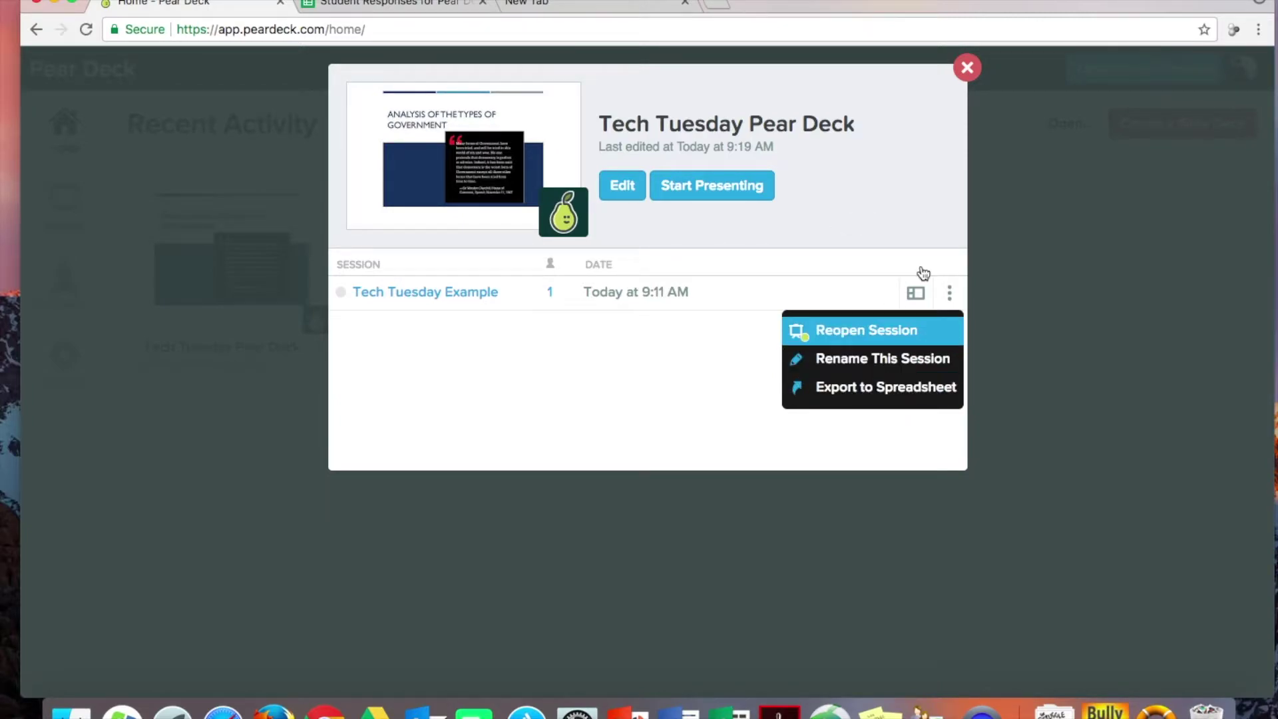
{"action": "left_click", "coordinate": [969, 69]}
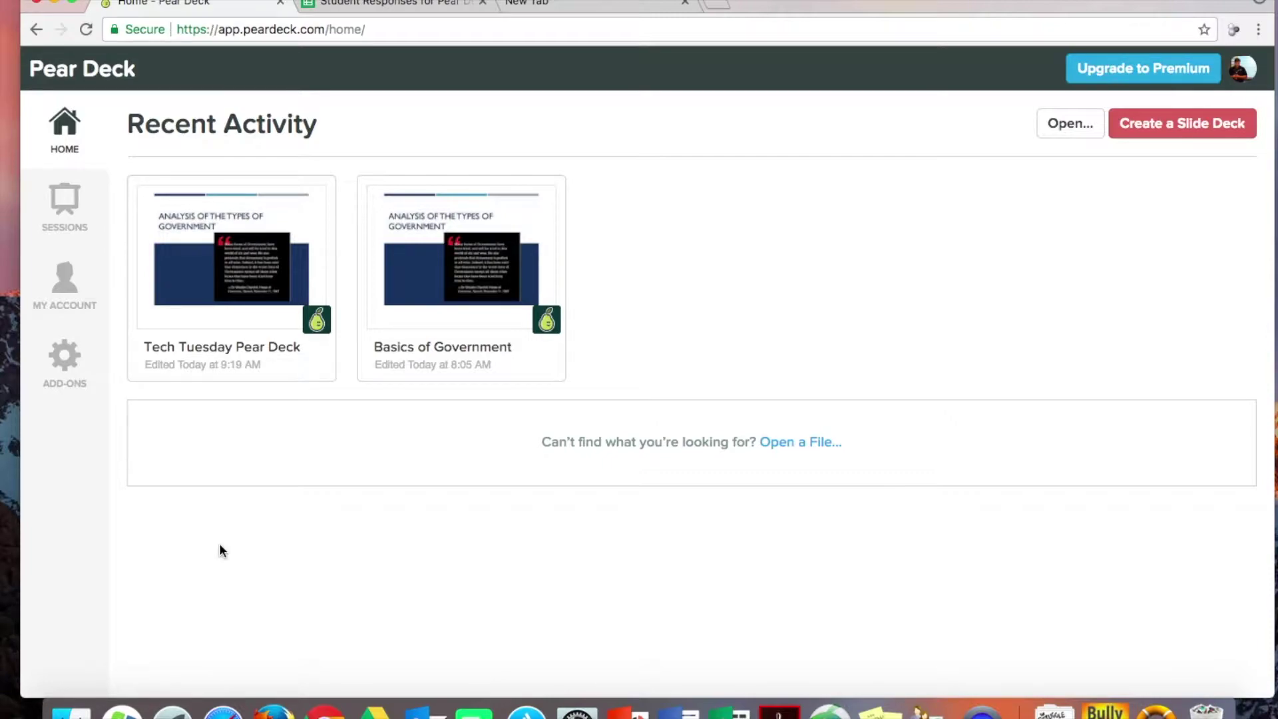
{"action": "left_click", "coordinate": [67, 367]}
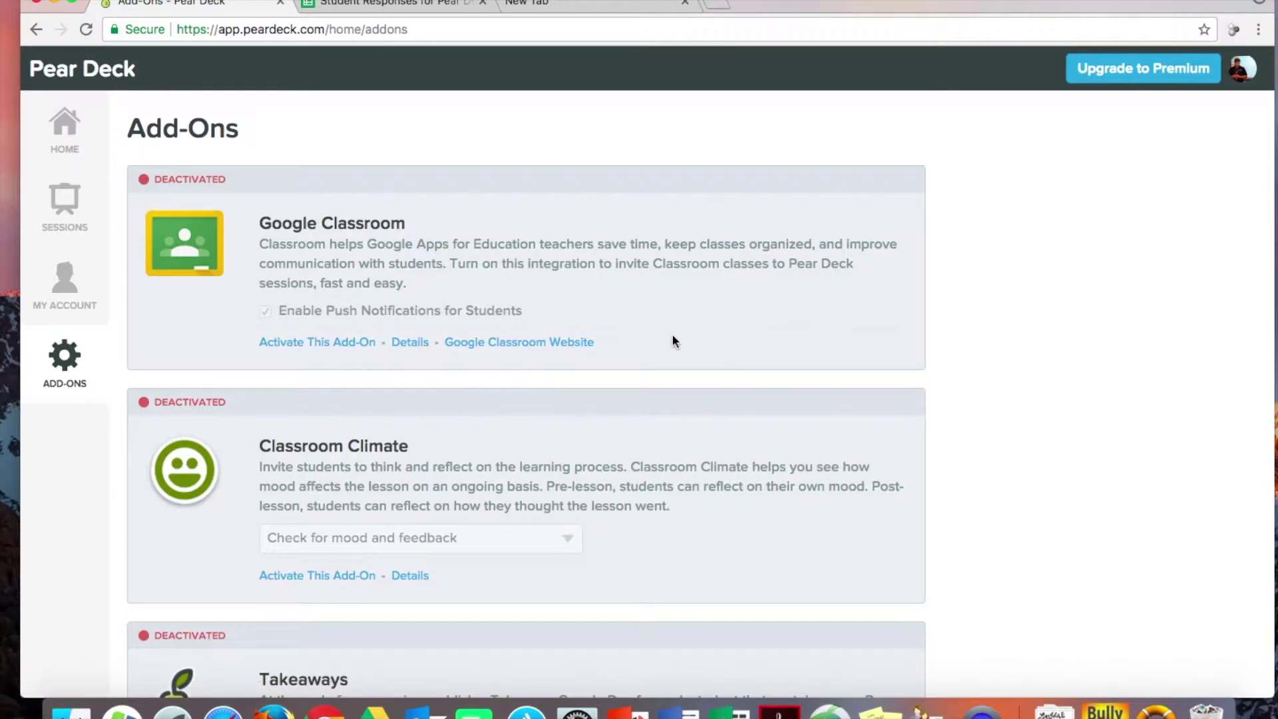
{"action": "scroll", "coordinate": [736, 322], "scroll_direction": "down", "scroll_amount": 3}
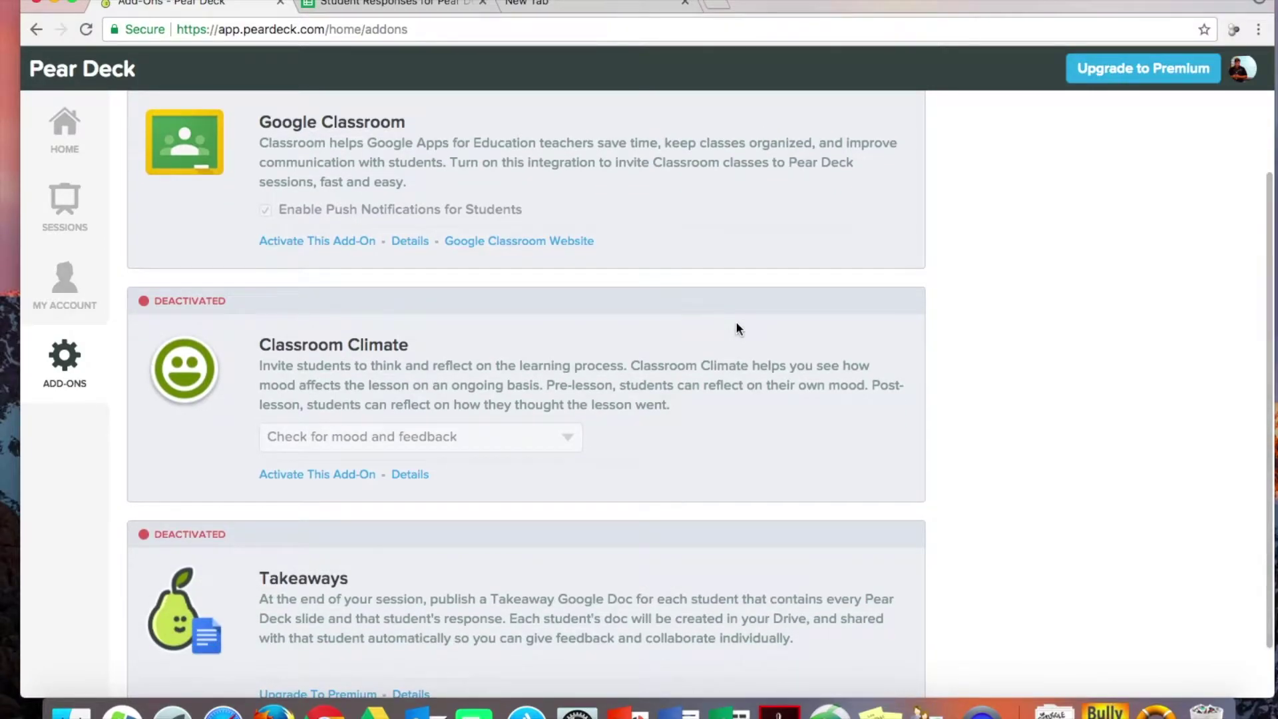
{"action": "scroll", "coordinate": [736, 324], "scroll_direction": "up", "scroll_amount": 1}
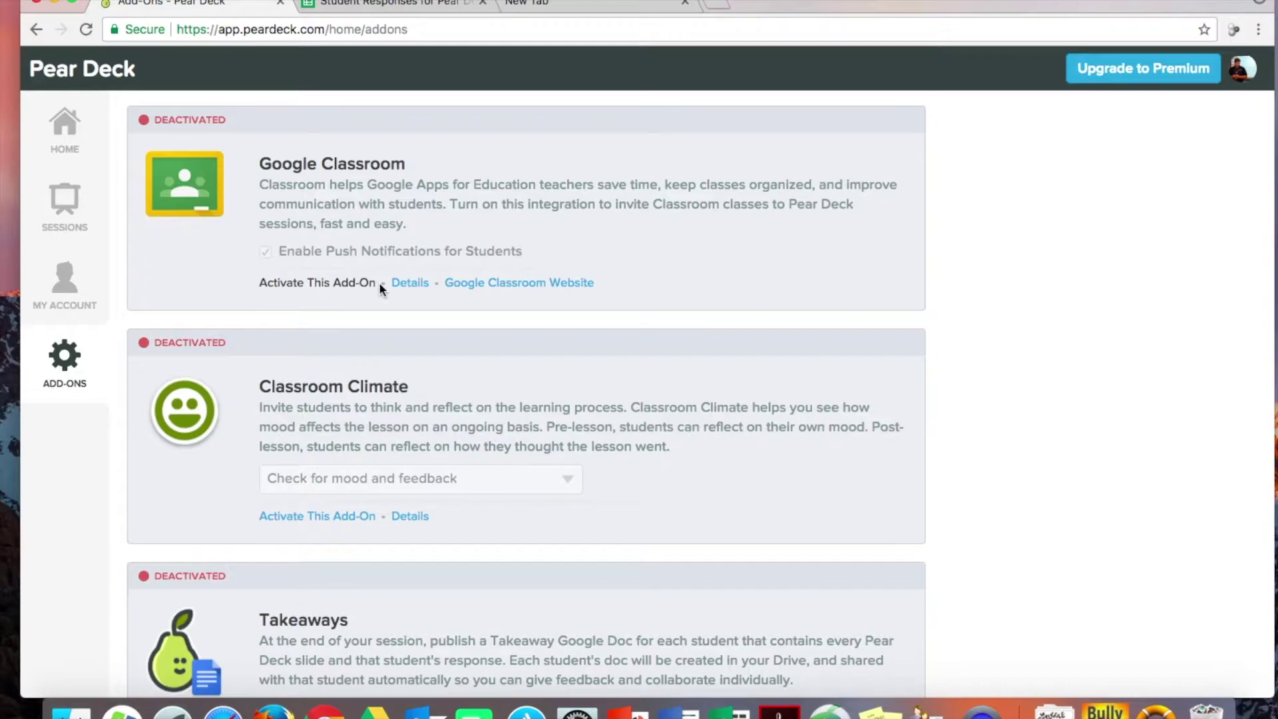
- Read the details article on the Google Classroom add-on, covering enabling, inviting students and the student view, and close it
{"action": "left_click", "coordinate": [410, 283]}
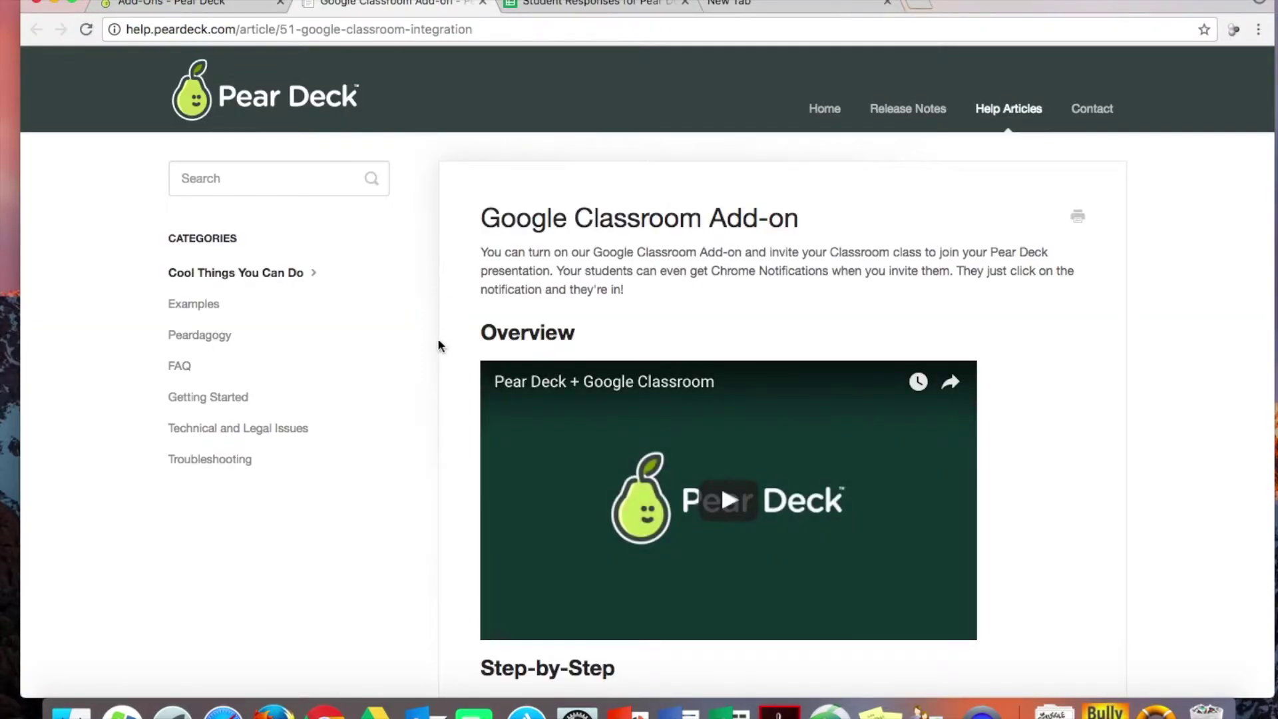
{"action": "scroll", "coordinate": [433, 374], "scroll_direction": "down", "scroll_amount": 5}
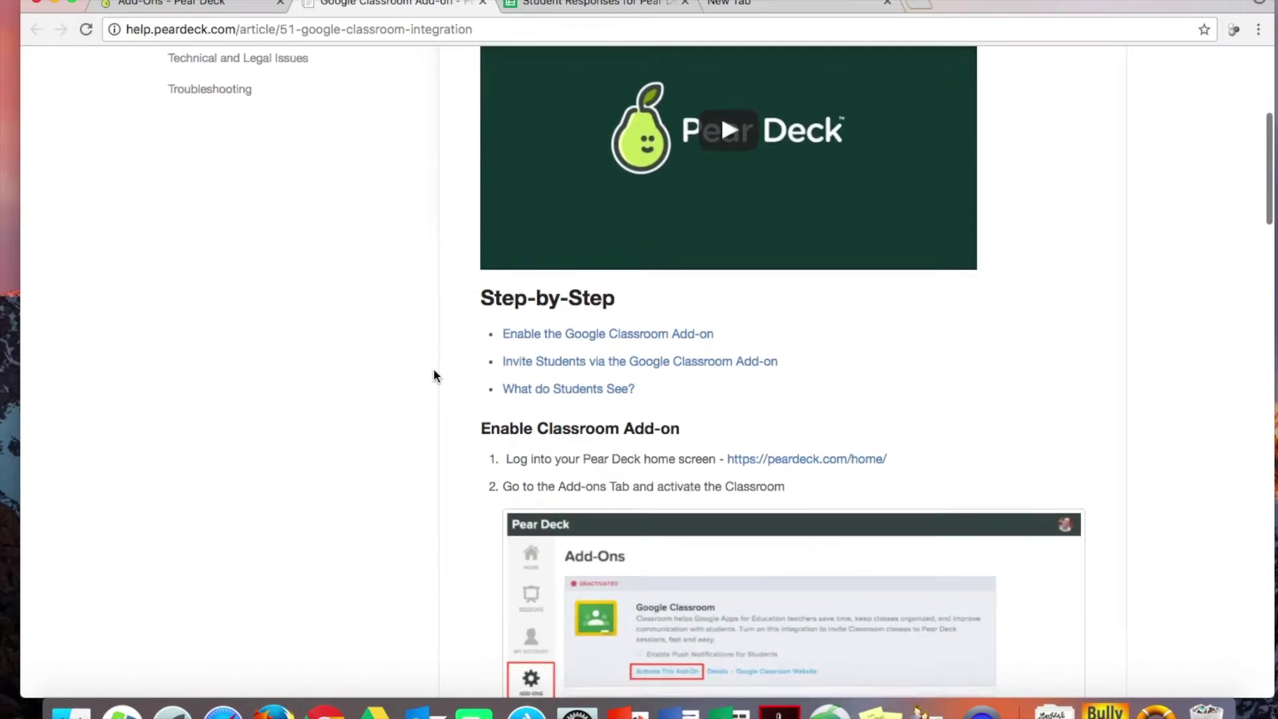
{"action": "scroll", "coordinate": [433, 376], "scroll_direction": "down", "scroll_amount": 9}
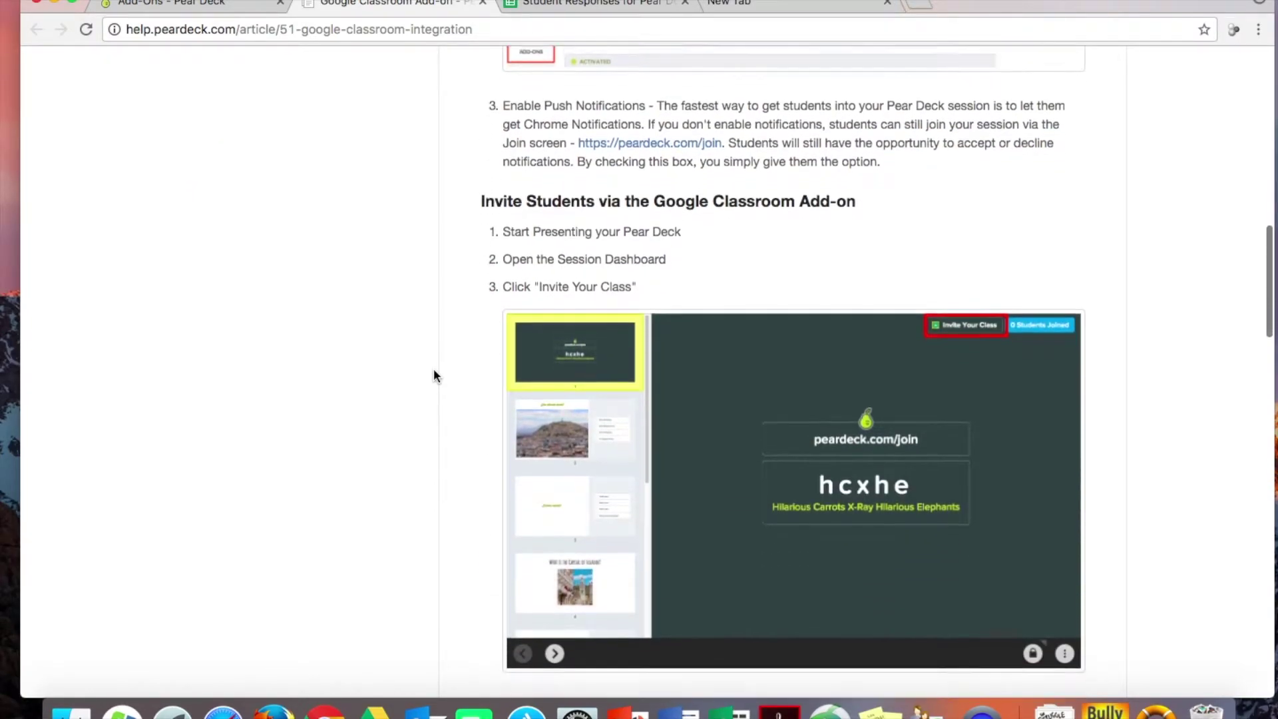
{"action": "scroll", "coordinate": [434, 376], "scroll_direction": "down", "scroll_amount": 1}
{"action": "scroll", "coordinate": [433, 374], "scroll_direction": "down", "scroll_amount": 6}
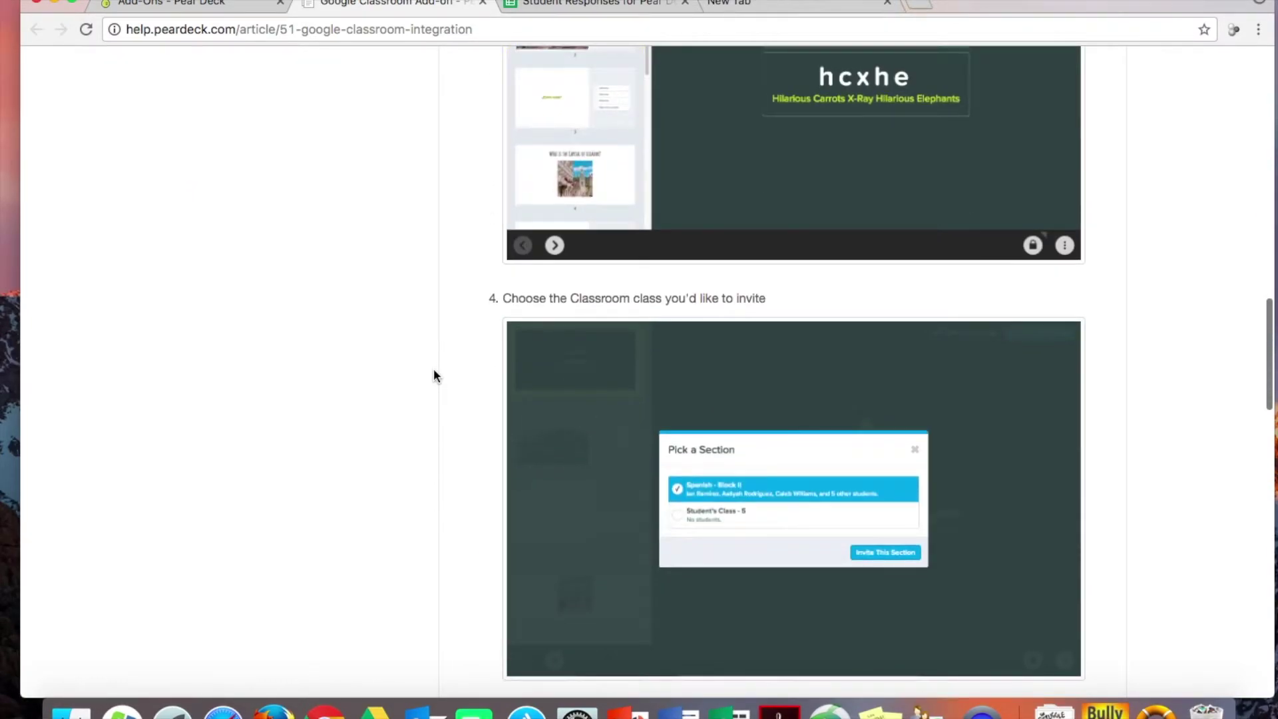
{"action": "scroll", "coordinate": [434, 375], "scroll_direction": "down", "scroll_amount": 20}
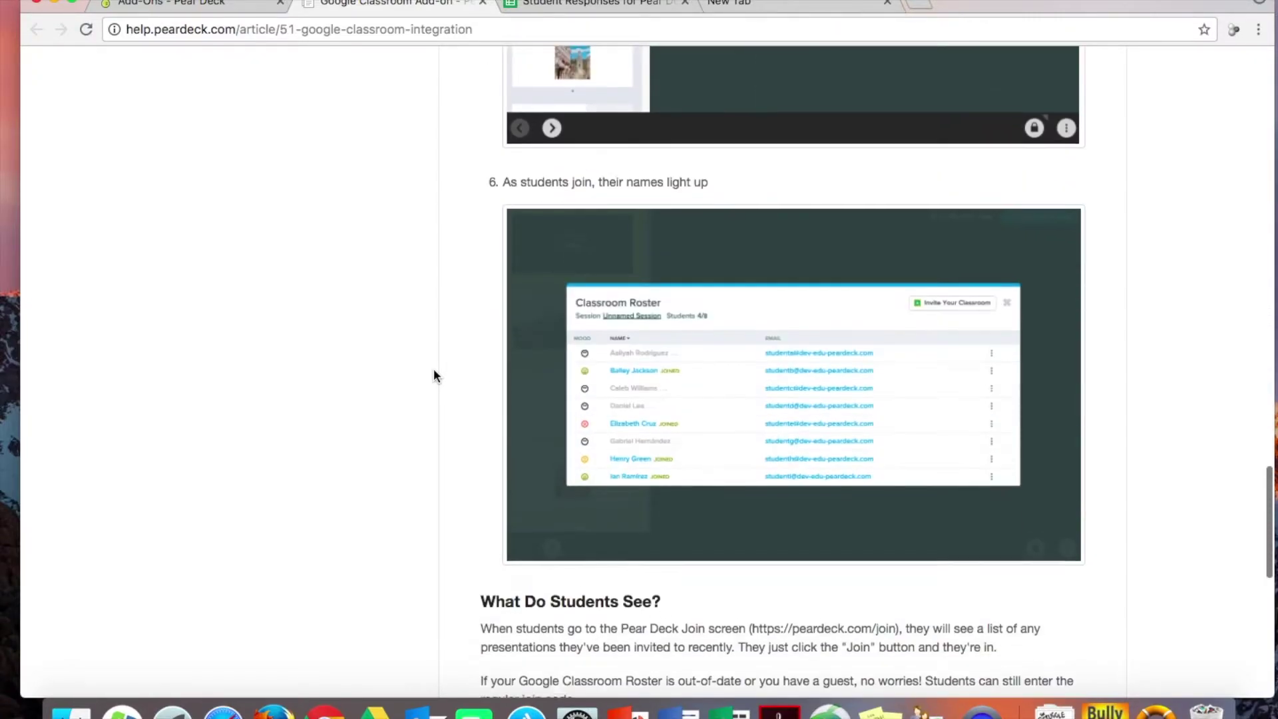
{"action": "scroll", "coordinate": [433, 376], "scroll_direction": "down", "scroll_amount": 5}
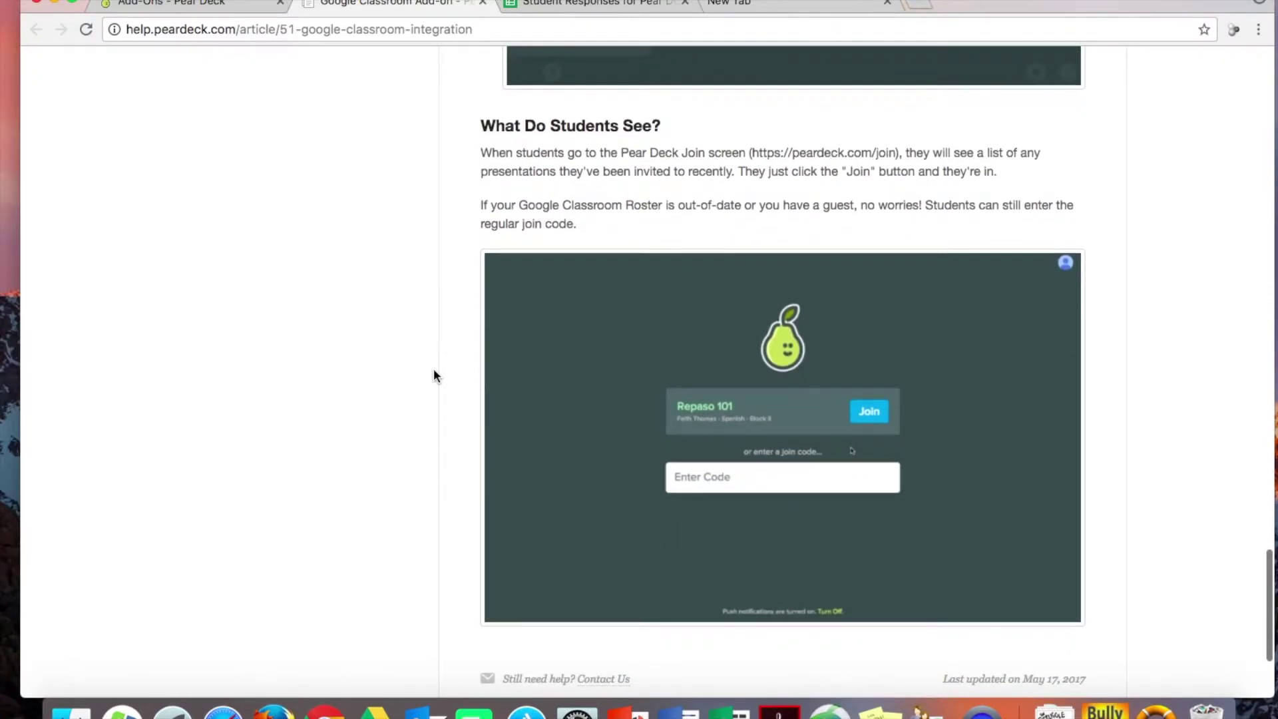
{"action": "scroll", "coordinate": [434, 377], "scroll_direction": "up", "scroll_amount": 2}
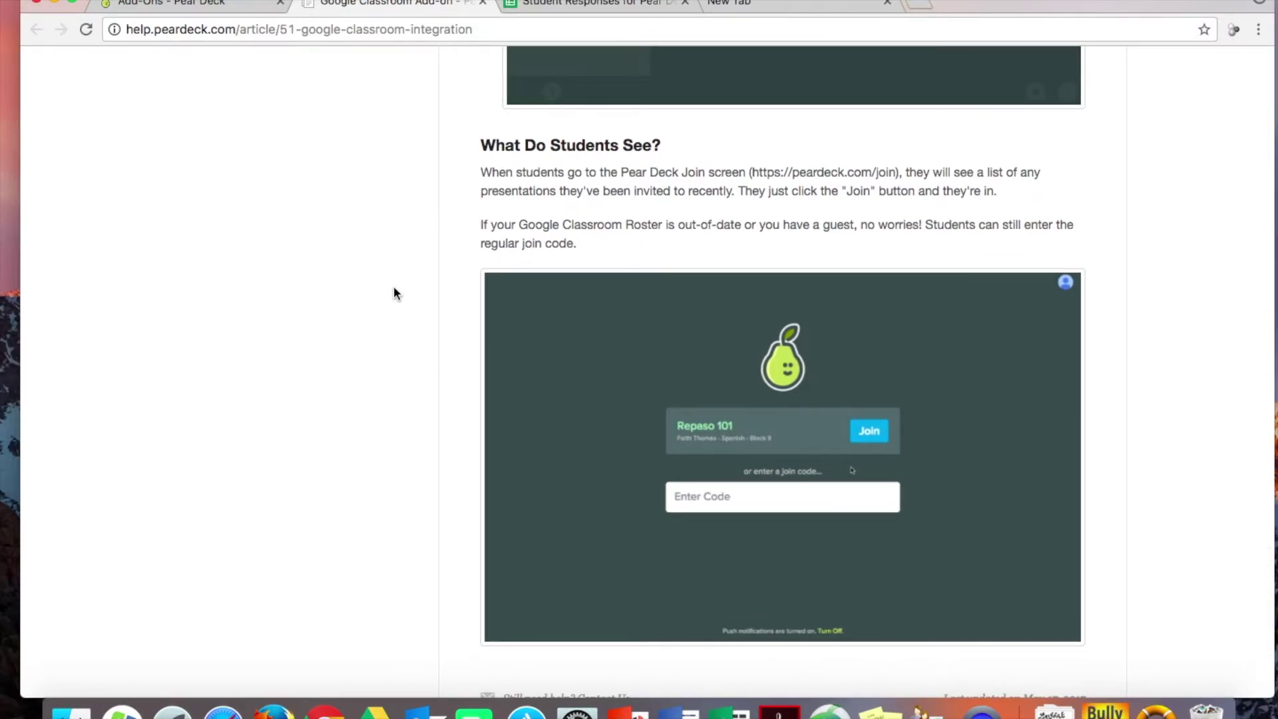
{"action": "left_click", "coordinate": [482, 2]}
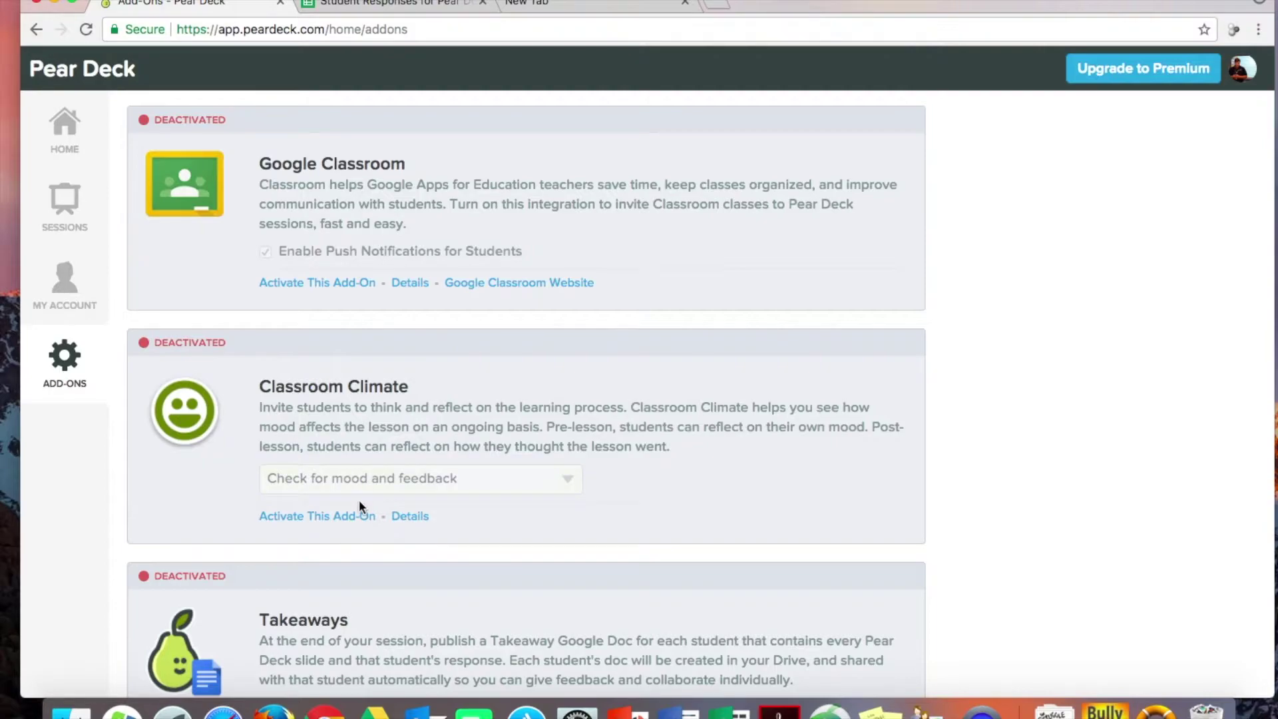
- Read the details article on the Classroom Climate add-on, covering feedback choices and the student mood and feedback screens, and close it
{"action": "left_click", "coordinate": [573, 489]}
{"action": "left_click", "coordinate": [412, 517]}
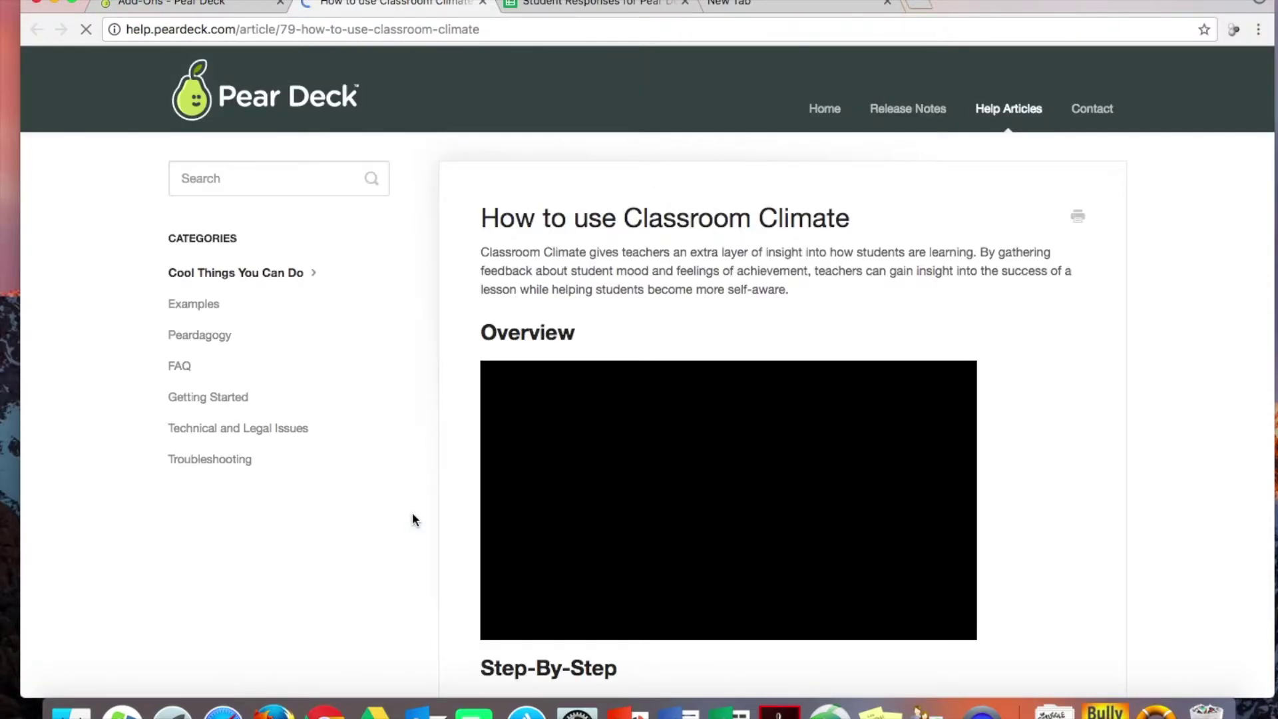
{"action": "scroll", "coordinate": [381, 576], "scroll_direction": "down", "scroll_amount": 10}
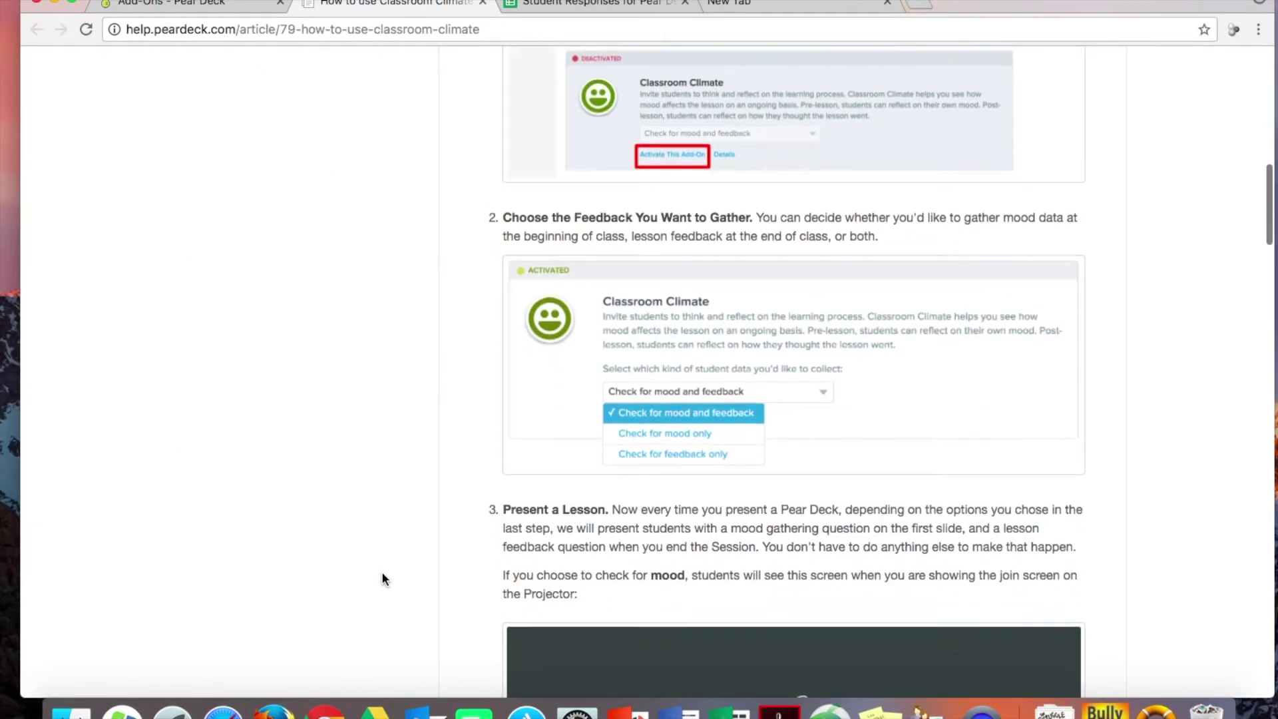
{"action": "scroll", "coordinate": [383, 576], "scroll_direction": "down", "scroll_amount": 8}
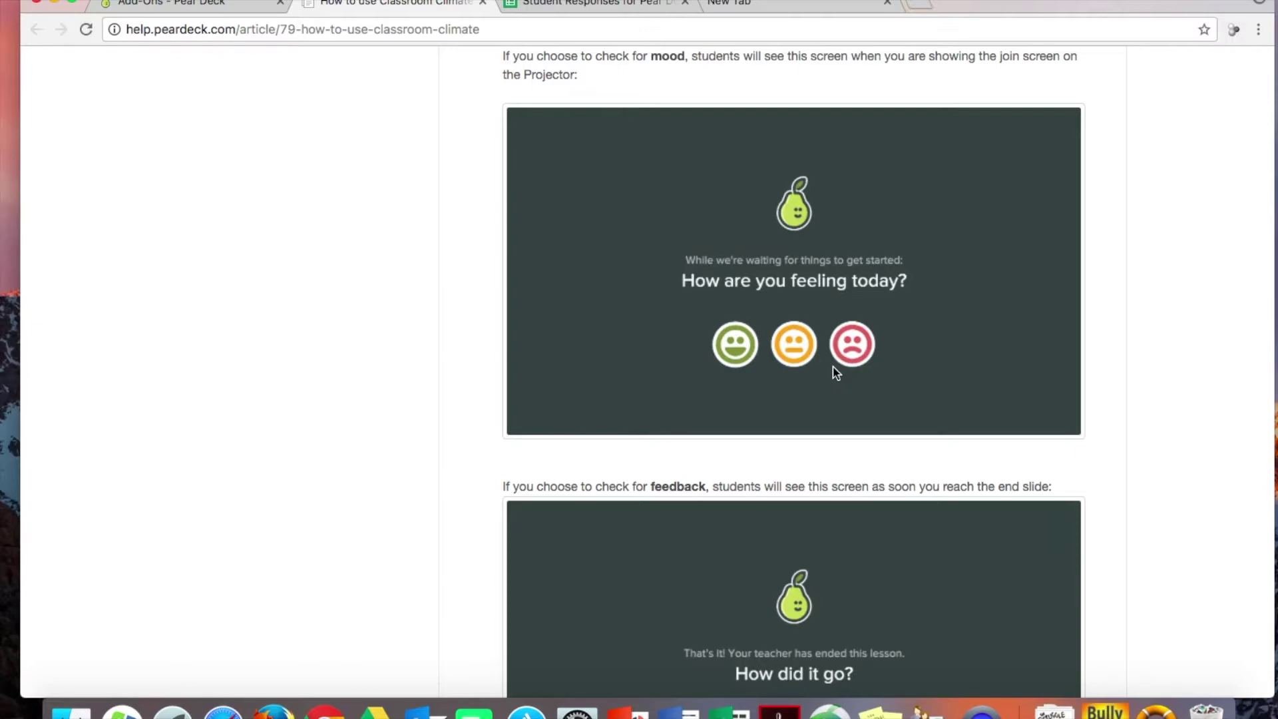
{"action": "scroll", "coordinate": [836, 373], "scroll_direction": "down", "scroll_amount": 3}
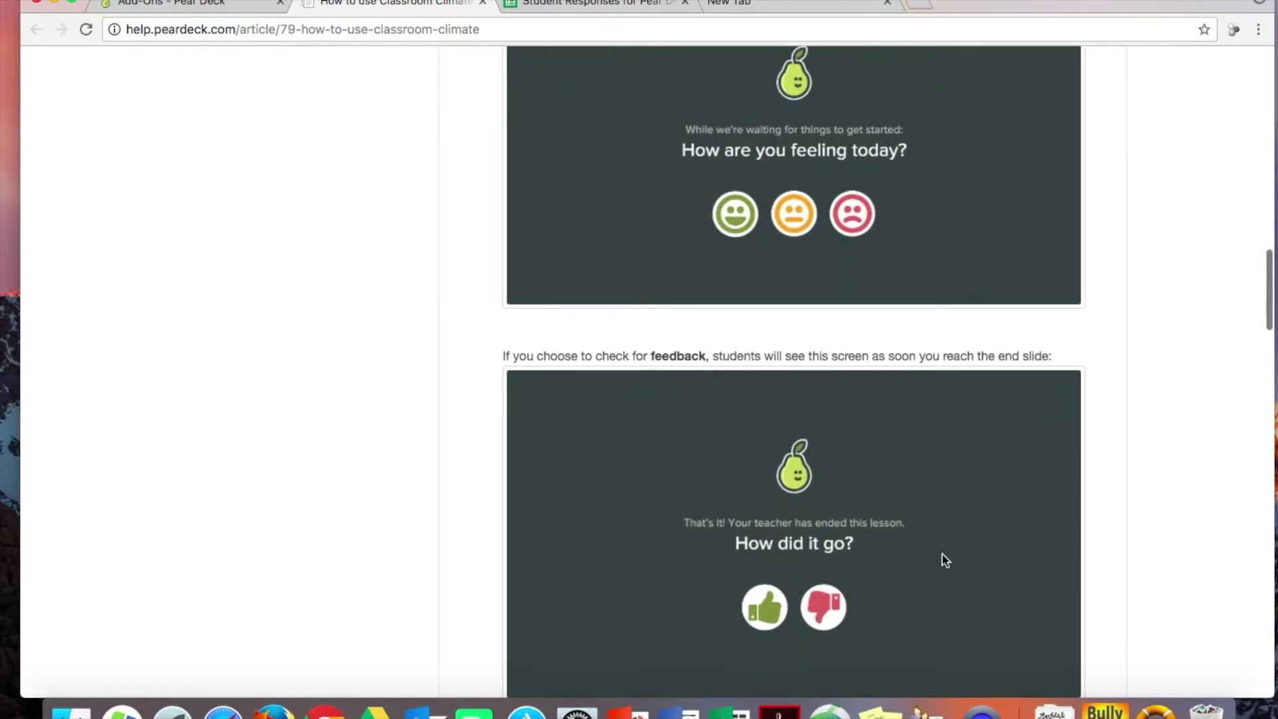
{"action": "scroll", "coordinate": [946, 560], "scroll_direction": "down", "scroll_amount": 4}
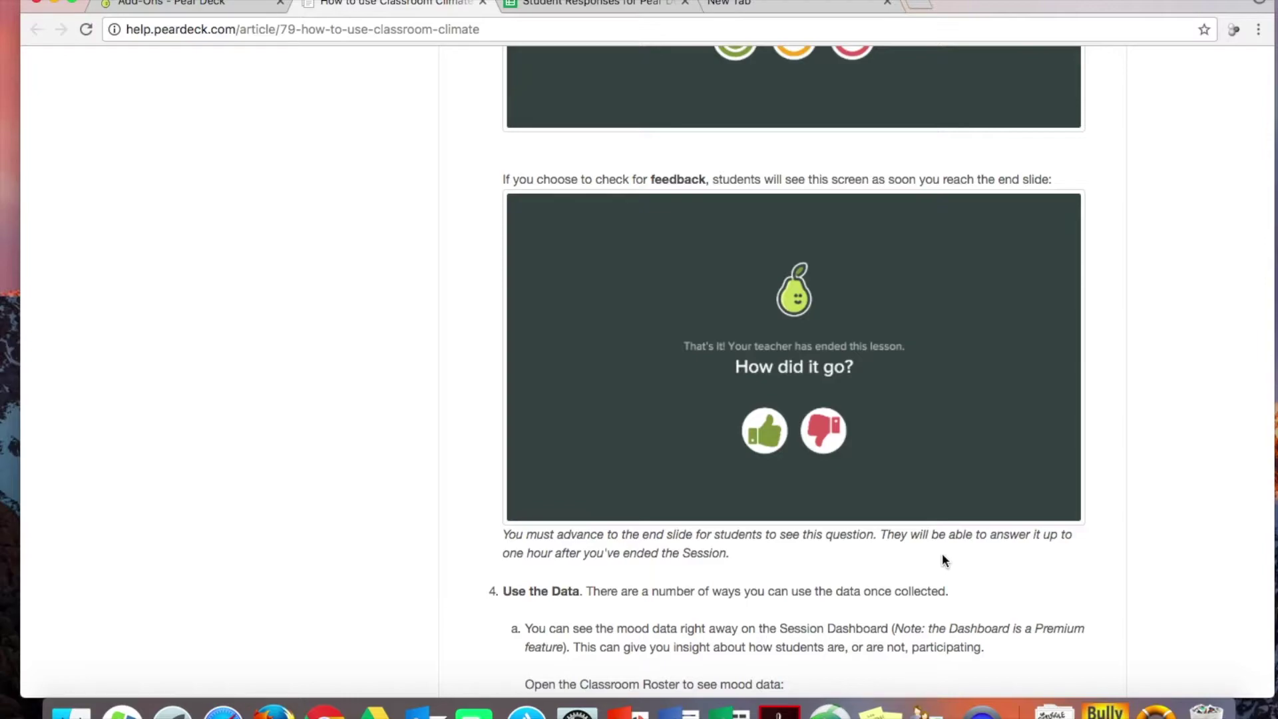
{"action": "left_click", "coordinate": [484, 5]}
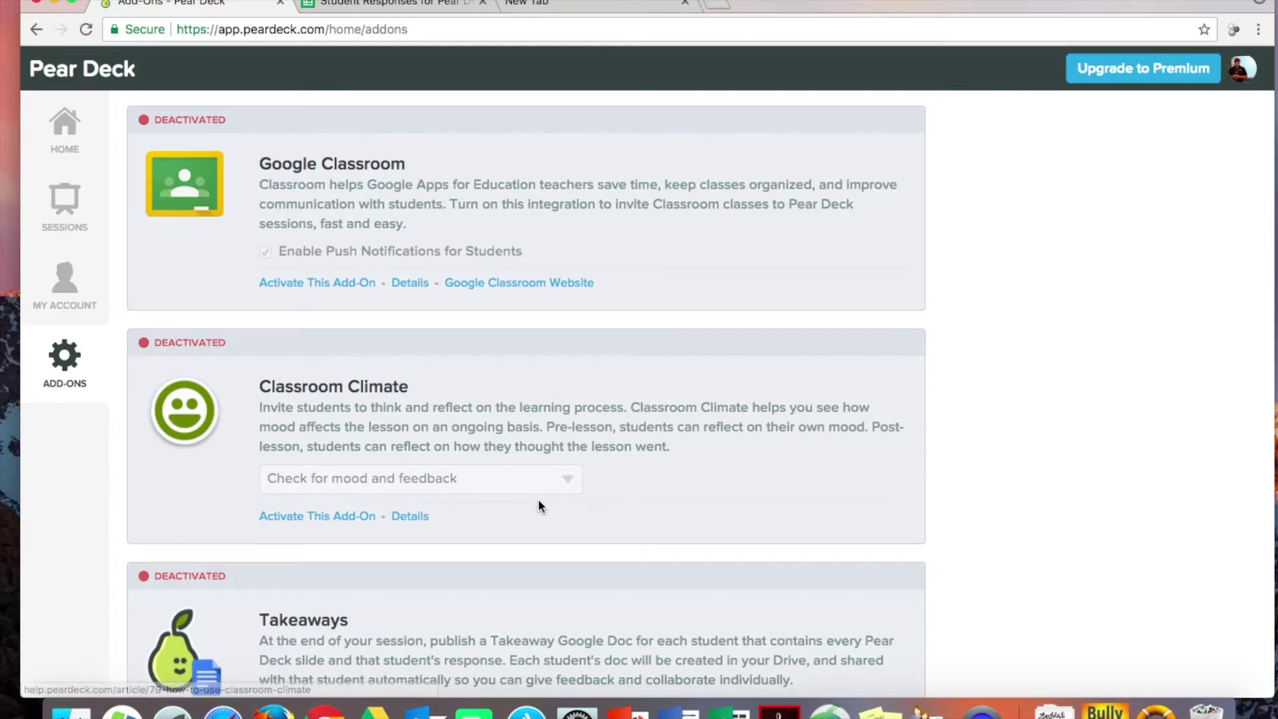
- Read the details article on the Takeaways add-on, covering the example document, enabling, publishing, and finding a student's Takeaway
{"action": "scroll", "coordinate": [538, 498], "scroll_direction": "down", "scroll_amount": 3}
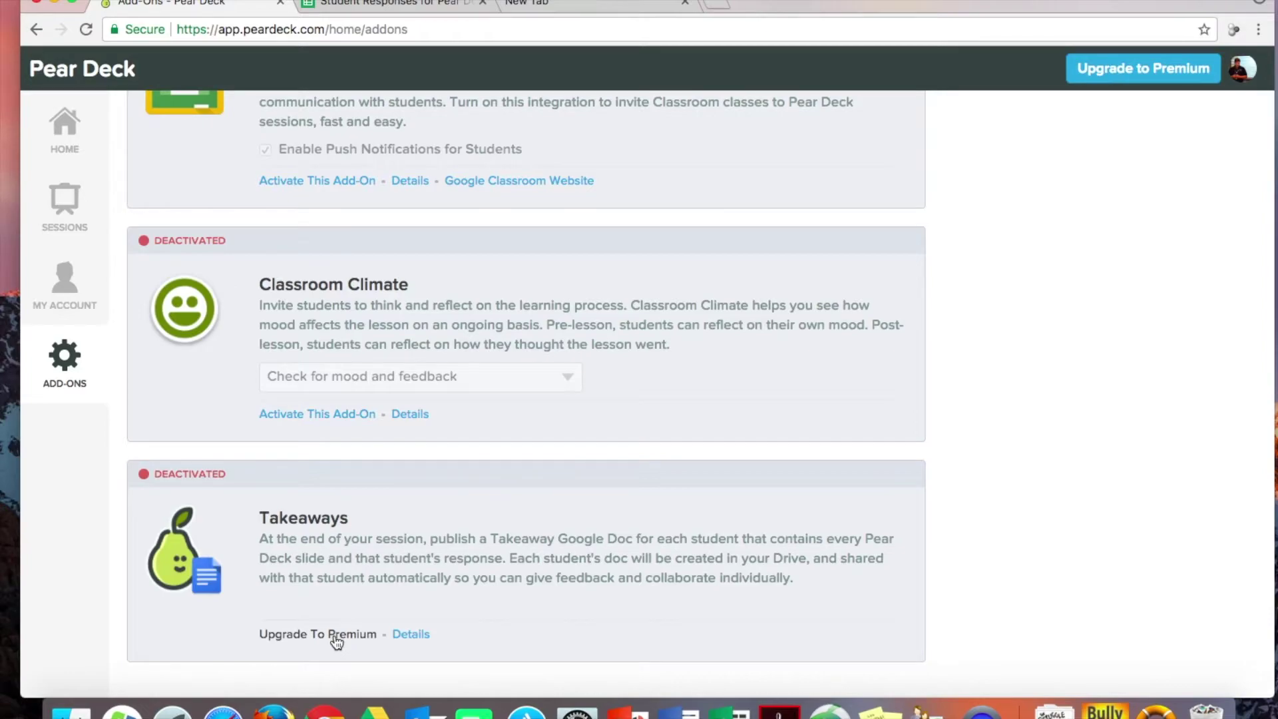
{"action": "left_click", "coordinate": [410, 634]}
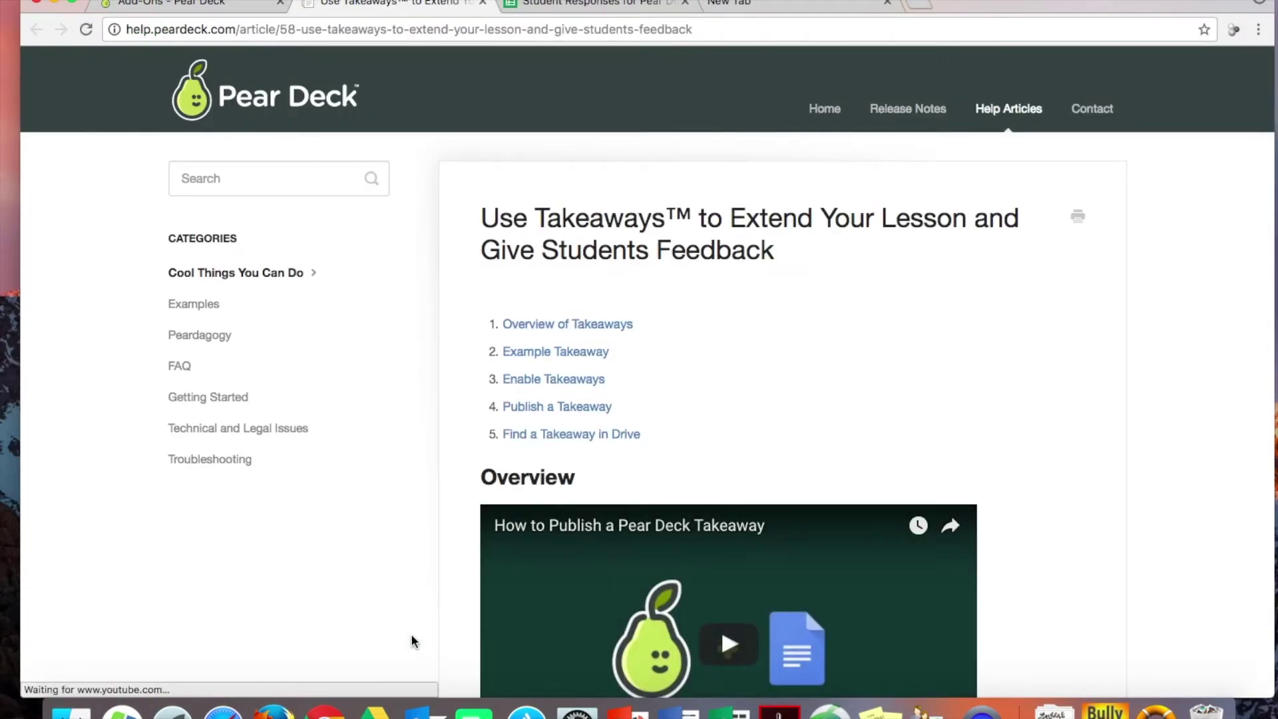
{"action": "scroll", "coordinate": [412, 635], "scroll_direction": "down", "scroll_amount": 15}
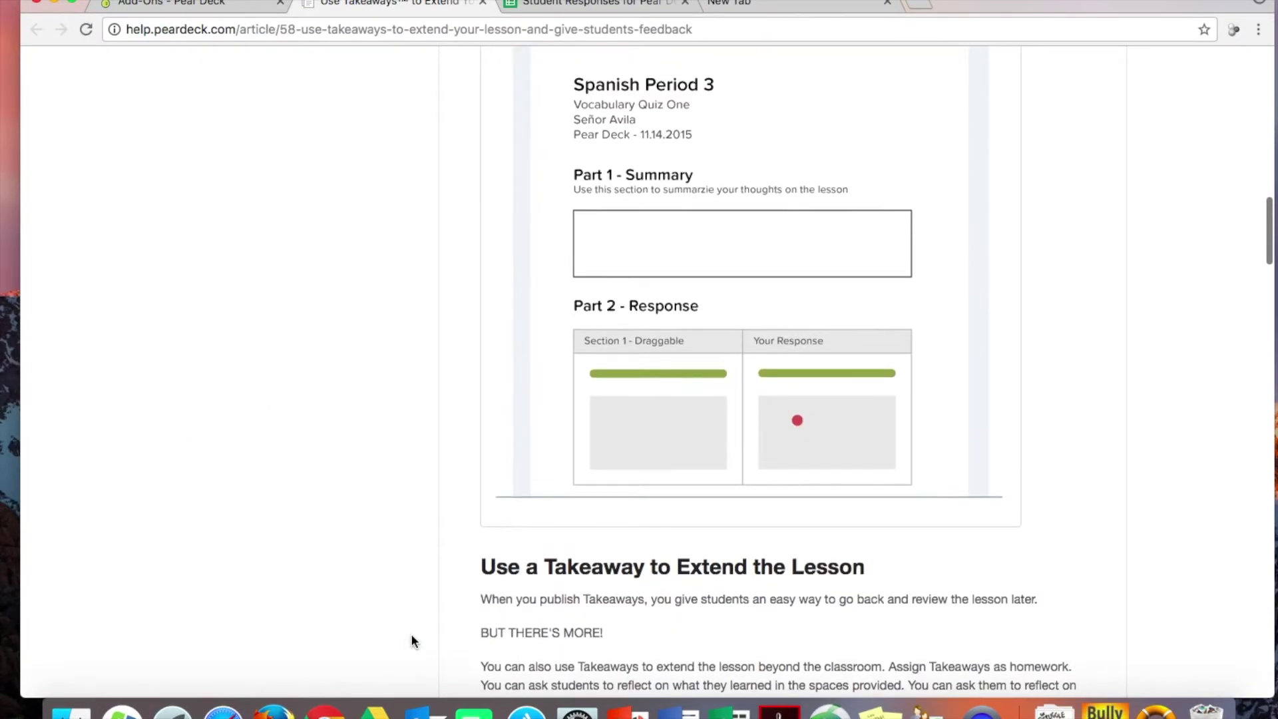
{"action": "scroll", "coordinate": [410, 633], "scroll_direction": "up", "scroll_amount": 1}
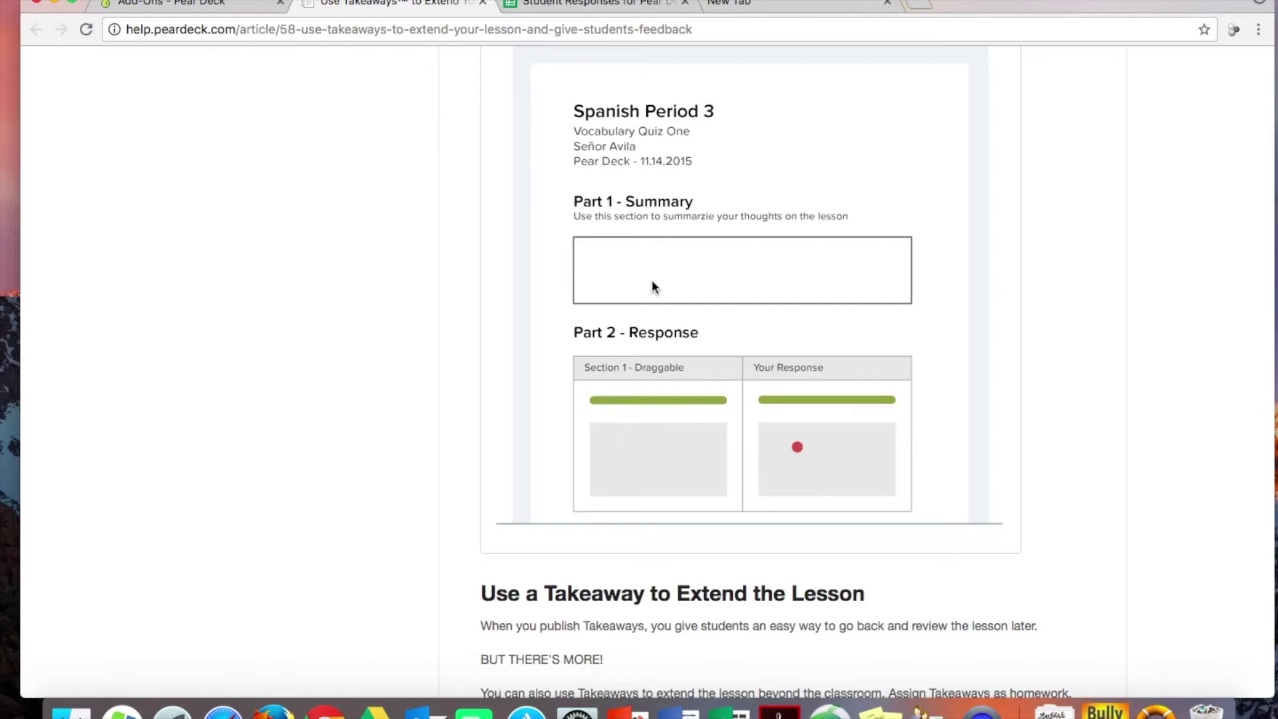
{"action": "scroll", "coordinate": [652, 281], "scroll_direction": "down", "scroll_amount": 5}
{"action": "scroll", "coordinate": [653, 286], "scroll_direction": "down", "scroll_amount": 8}
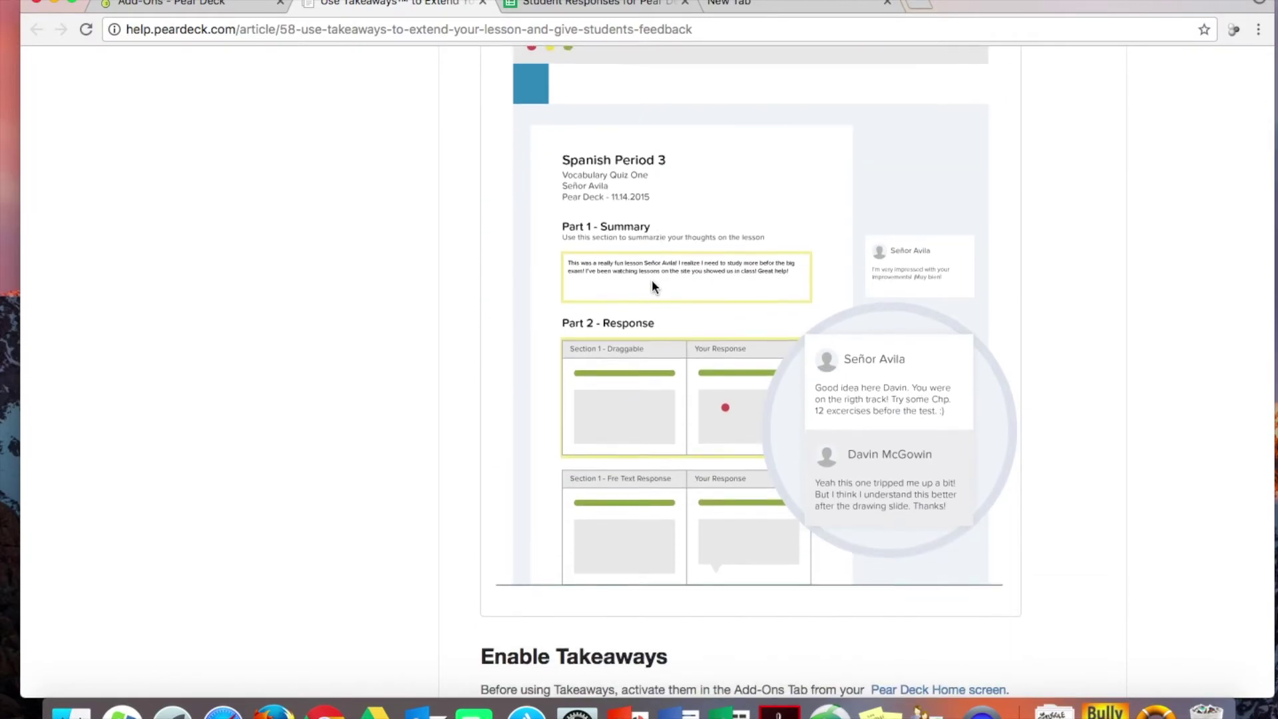
{"action": "scroll", "coordinate": [601, 452], "scroll_direction": "down", "scroll_amount": 8}
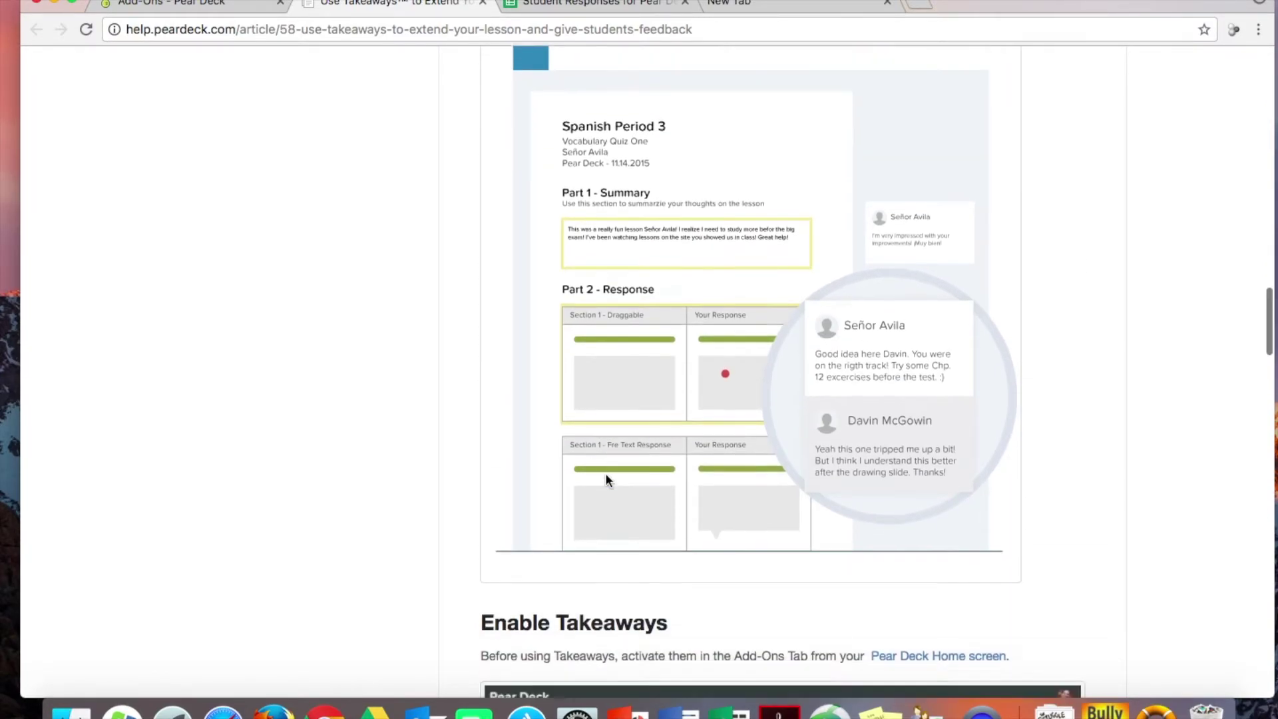
{"action": "scroll", "coordinate": [606, 478], "scroll_direction": "down", "scroll_amount": 8}
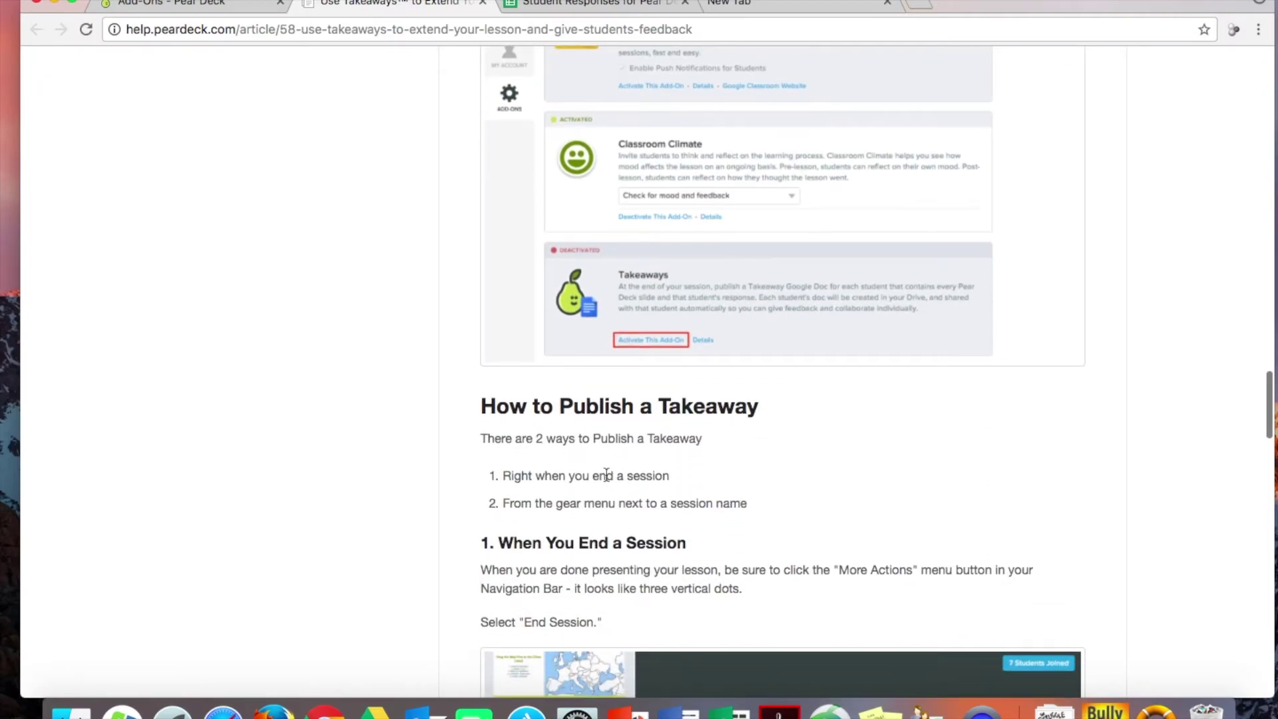
{"action": "scroll", "coordinate": [606, 476], "scroll_direction": "down", "scroll_amount": 8}
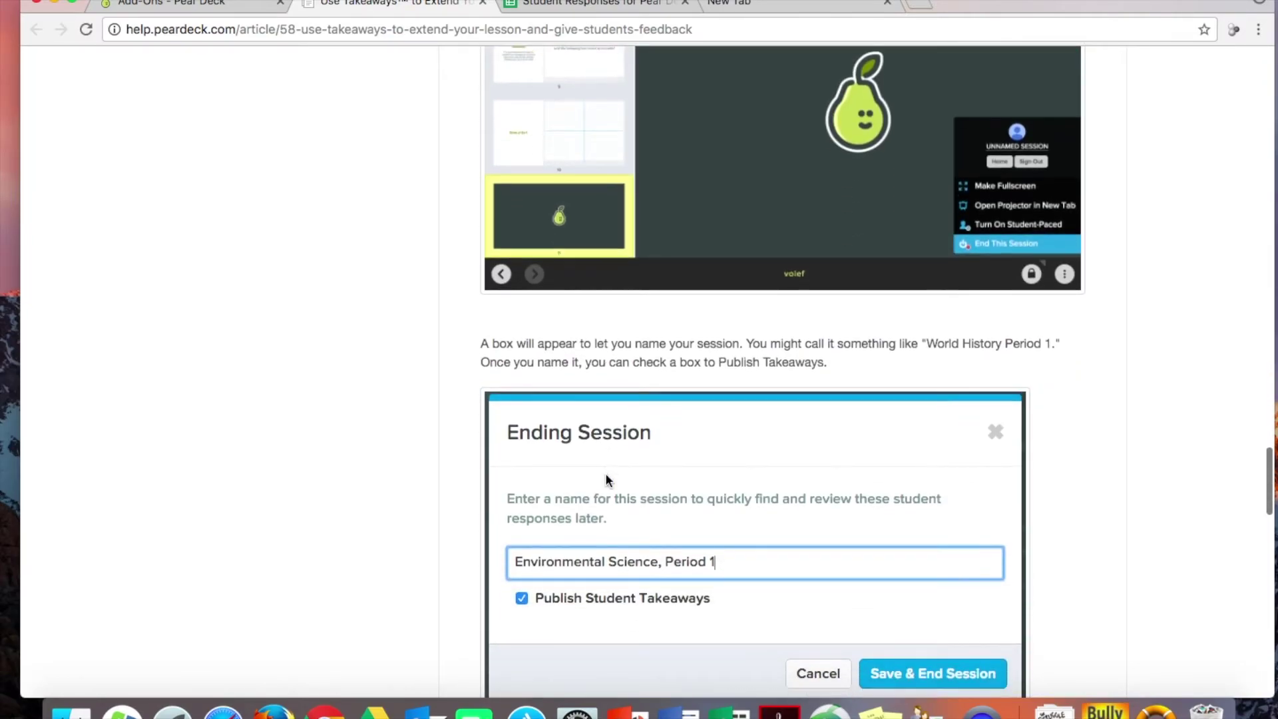
{"action": "scroll", "coordinate": [605, 473], "scroll_direction": "down", "scroll_amount": 8}
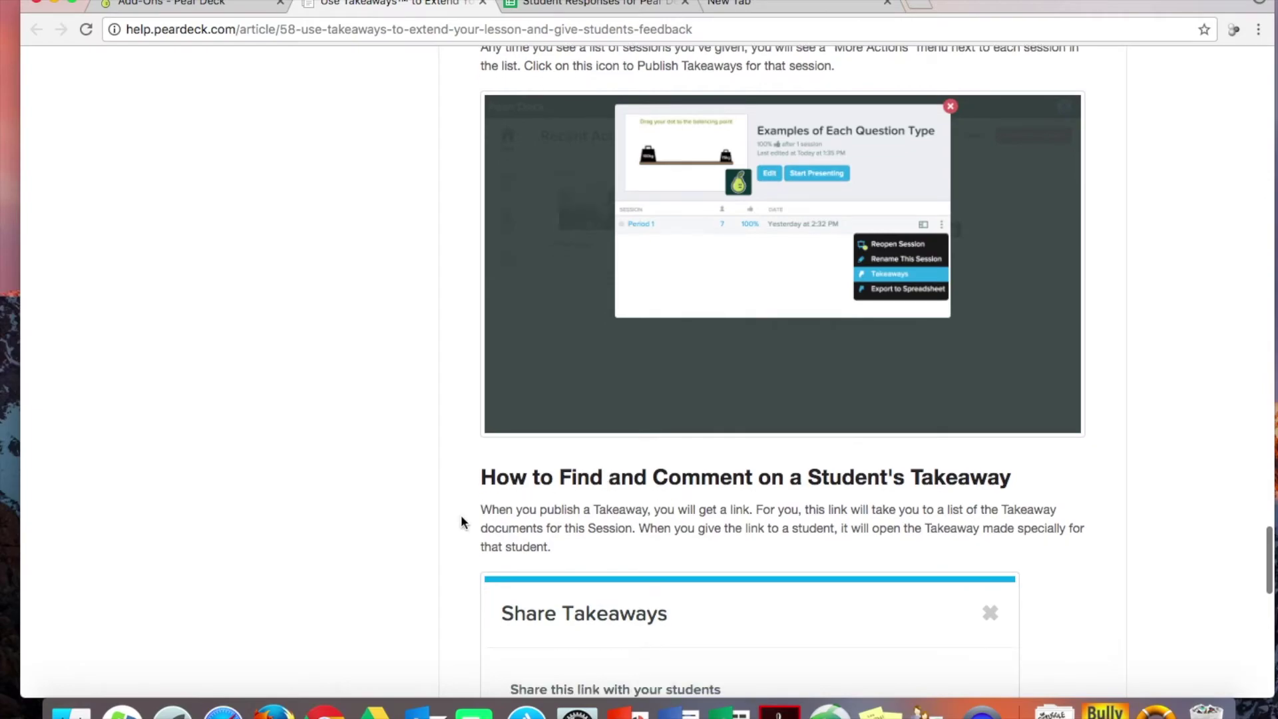
- Return to the Pear Deck add-ons page and go to the home page with the recent activity
{"action": "left_click", "coordinate": [205, 6]}
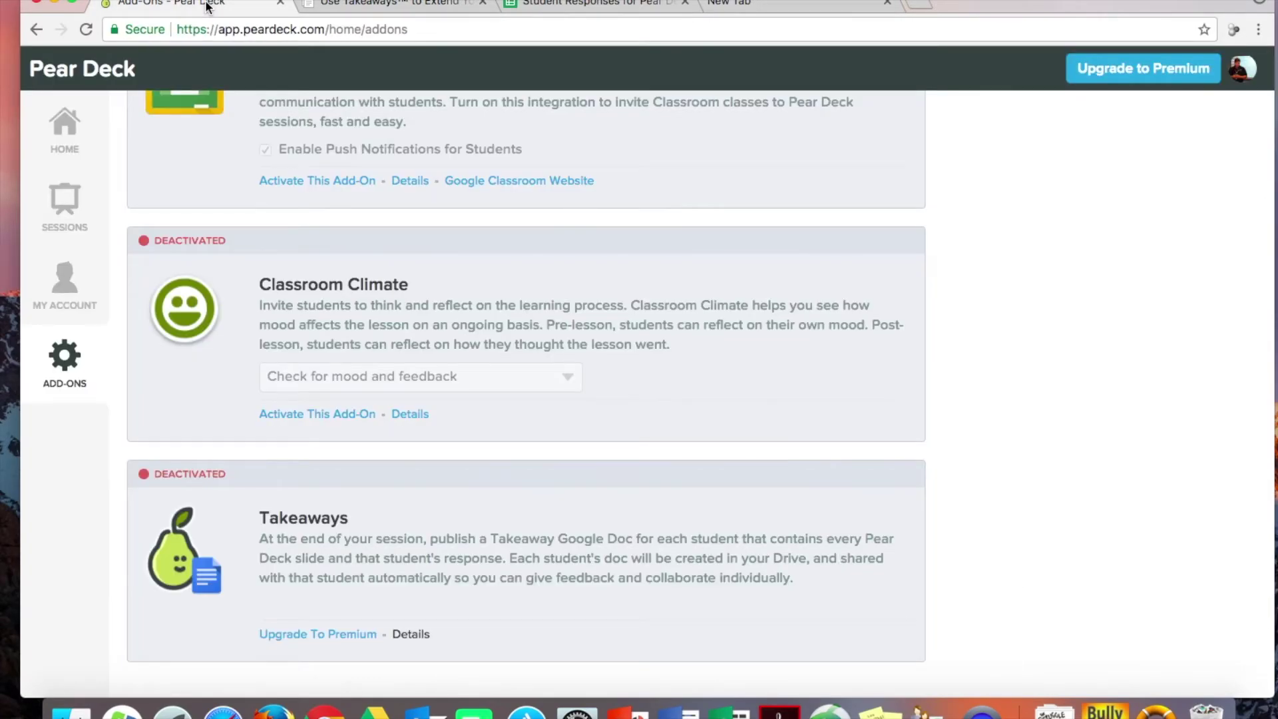
{"action": "scroll", "coordinate": [319, 285], "scroll_direction": "up", "scroll_amount": 3}
{"action": "left_click", "coordinate": [64, 126]}
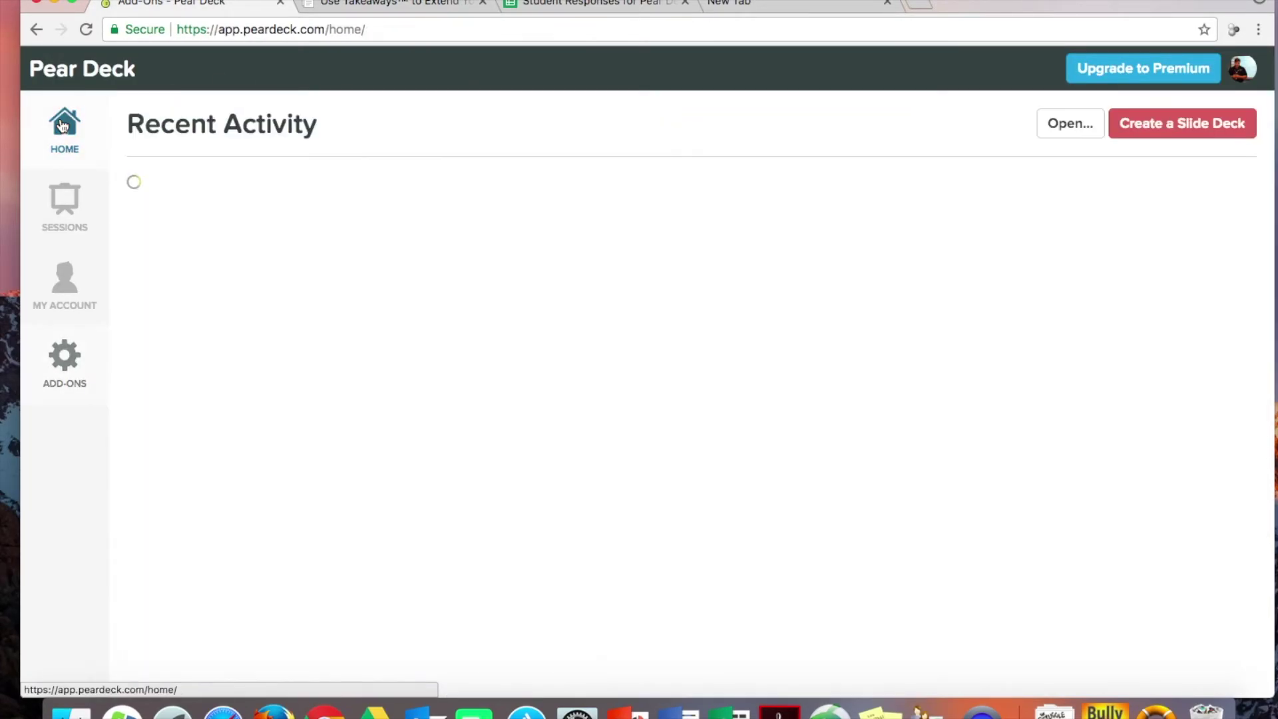